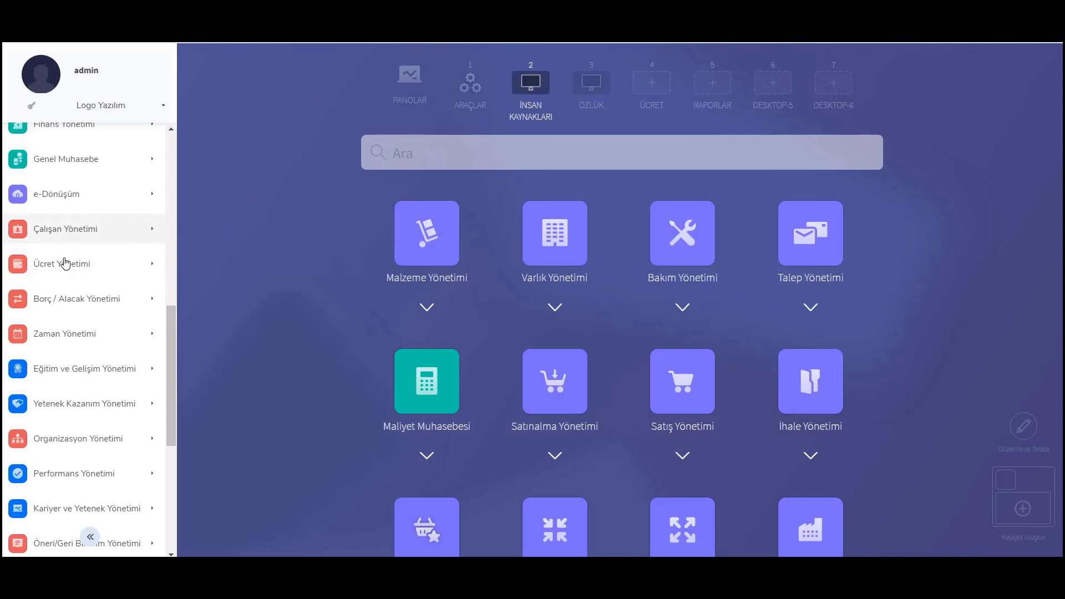
Open the Arabuluculuk ve İşe İade Davası records among the Çalışan Yönetimi transactions
left_click(63, 233)
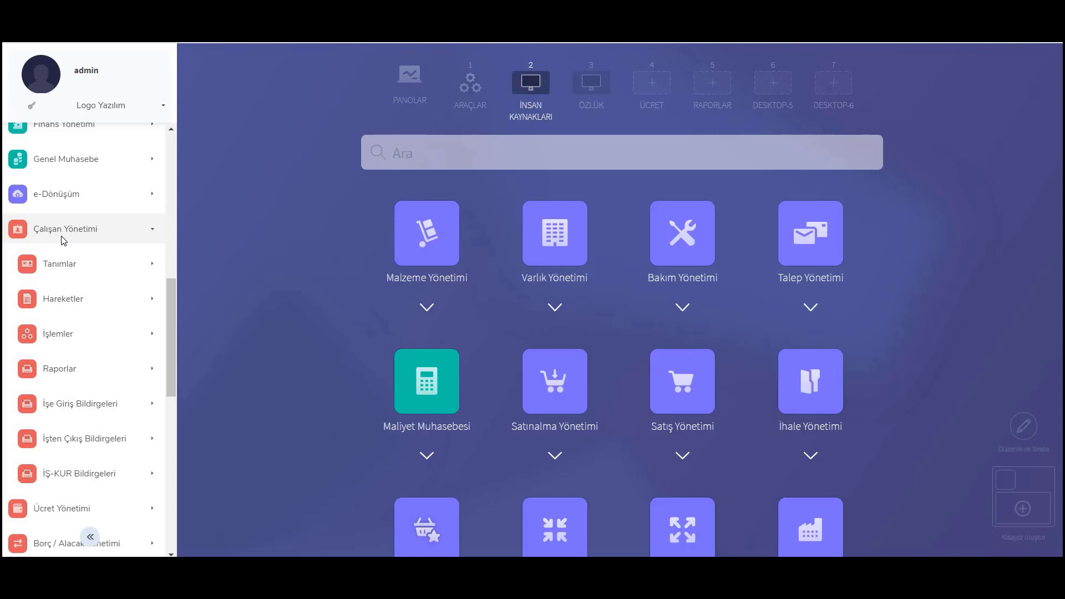
left_click(63, 298)
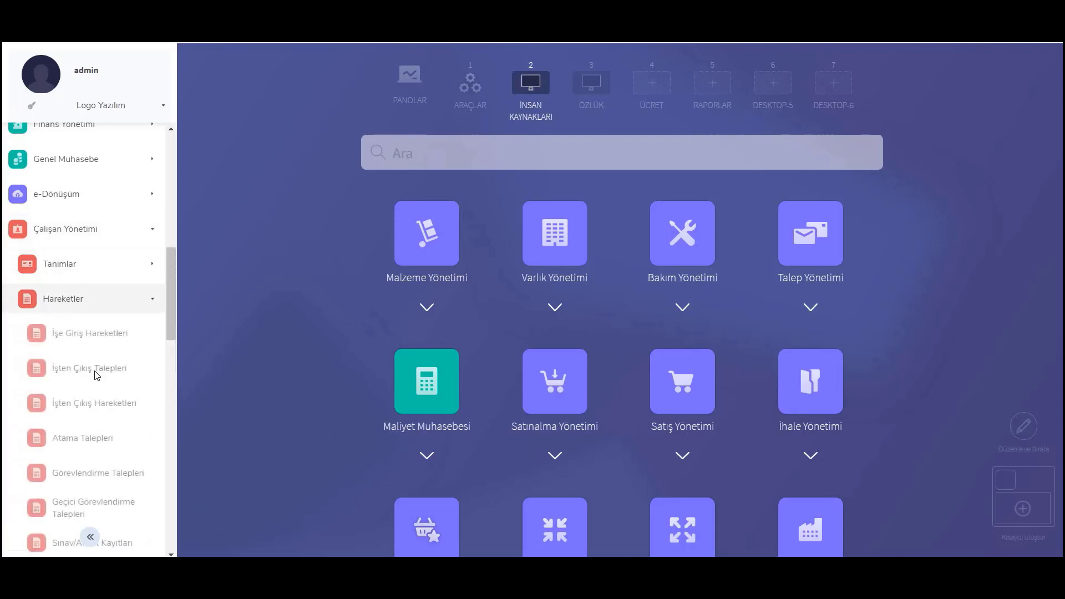
scroll(96, 375, "down", 4)
left_click(97, 438)
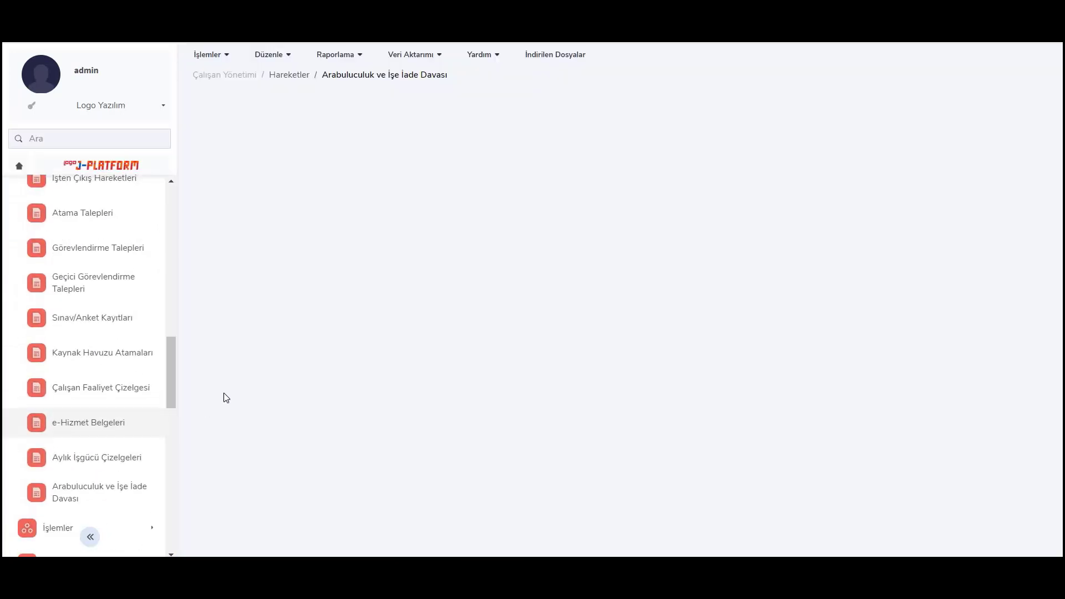
left_click(316, 278)
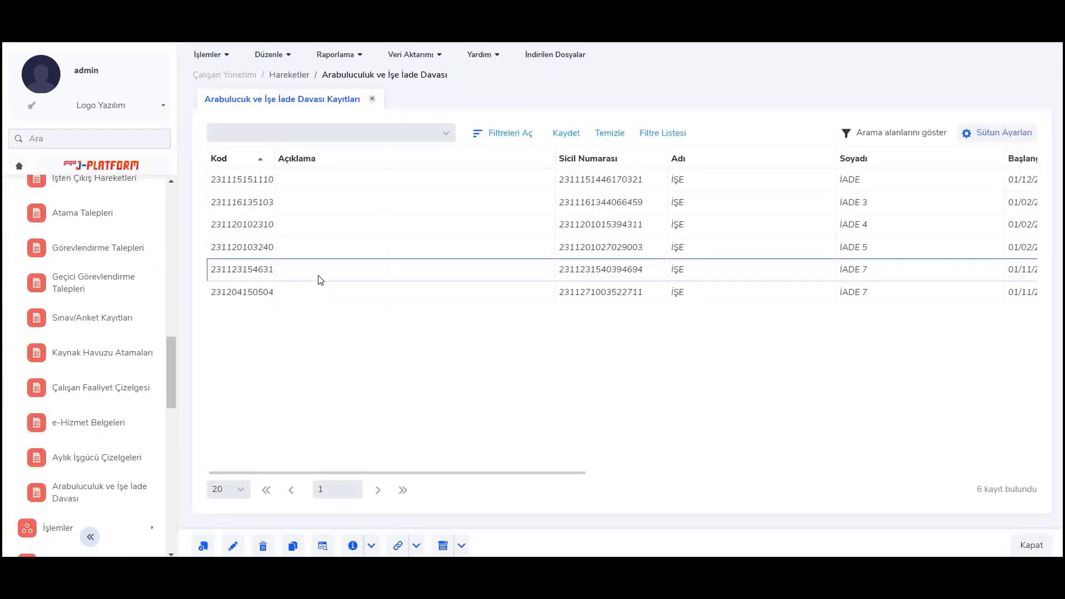
Inspect the Arabuluculuk and İşe İade Davası details of the last record in the list, then close it
left_click(313, 292)
right_click(313, 292)
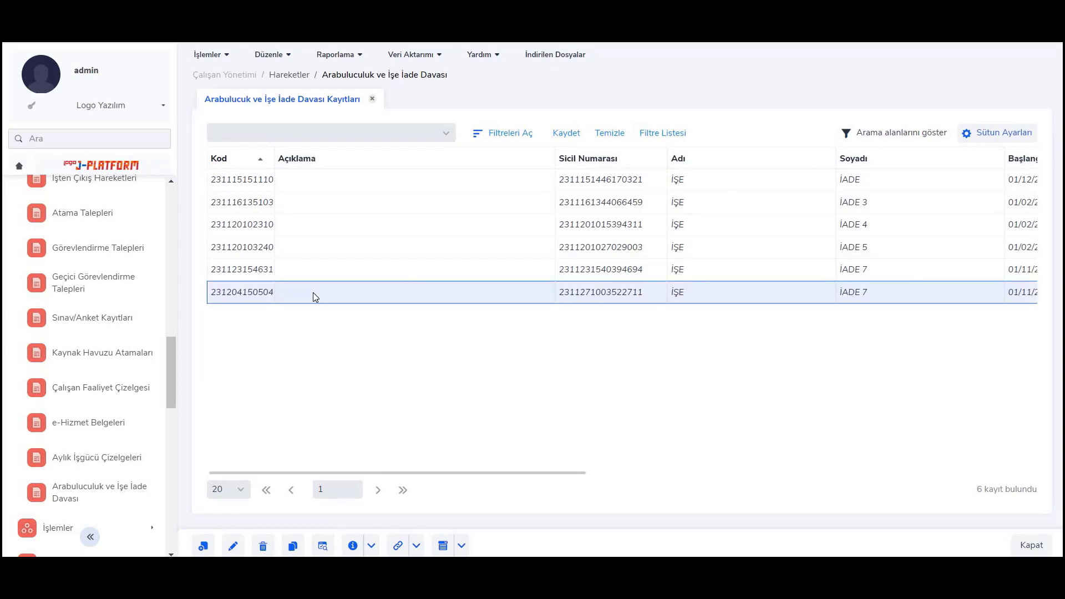
left_click(343, 381)
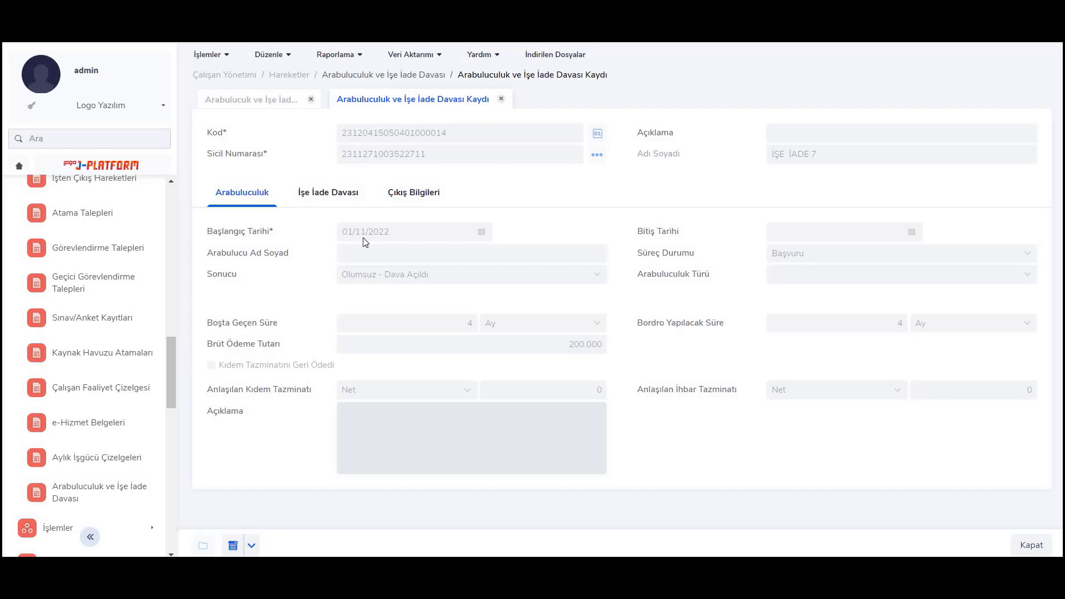
left_click(330, 203)
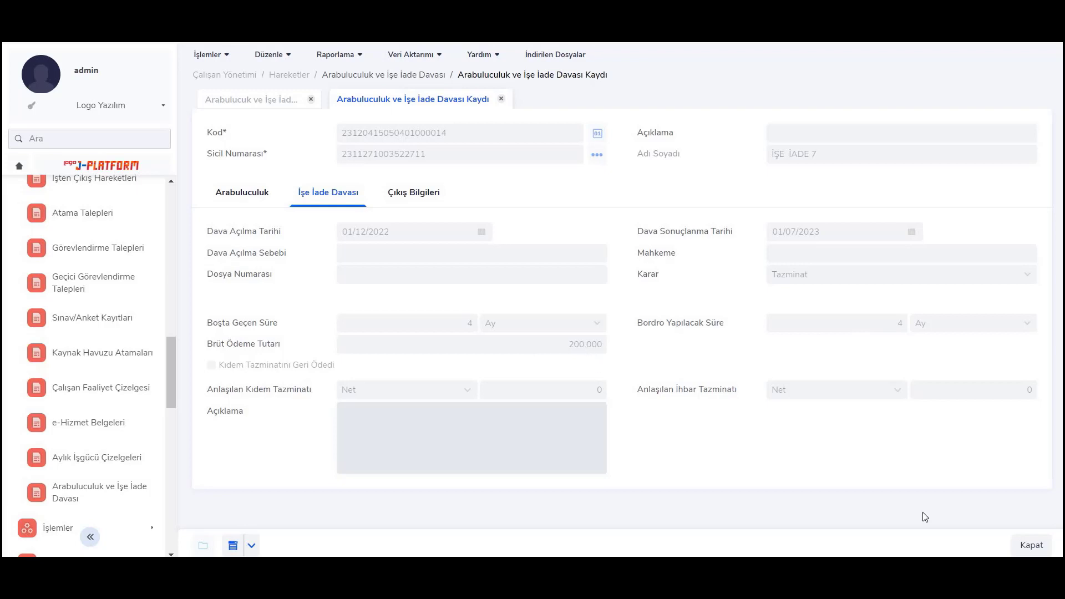
left_click(1029, 545)
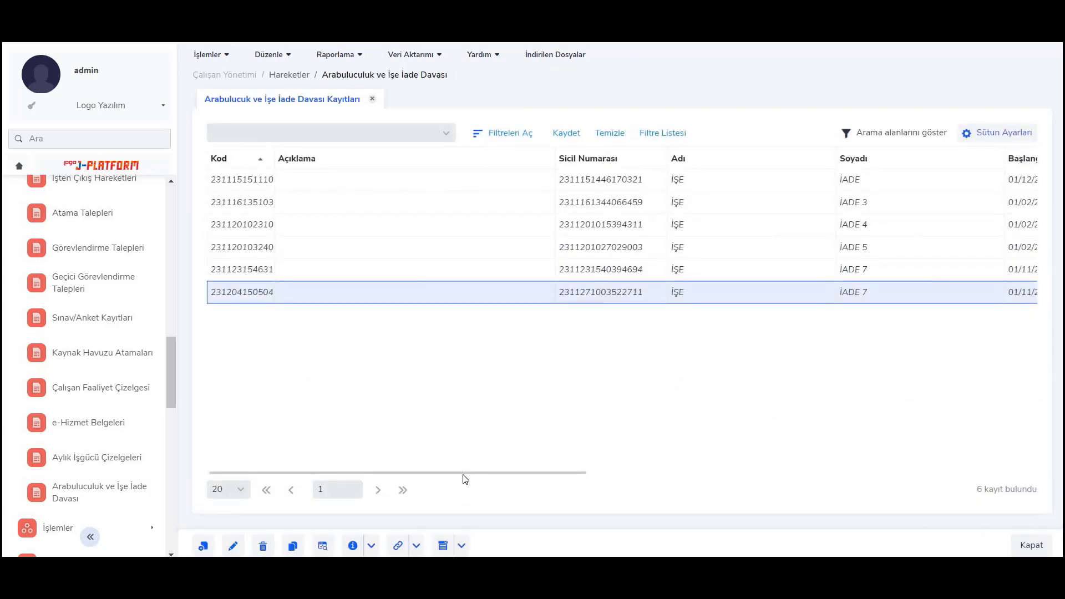
Check the selected record's Süreç Durumu, Sonuç and Durumu columns and the completion-status action available for it
left_click_drag(465, 476, 977, 476)
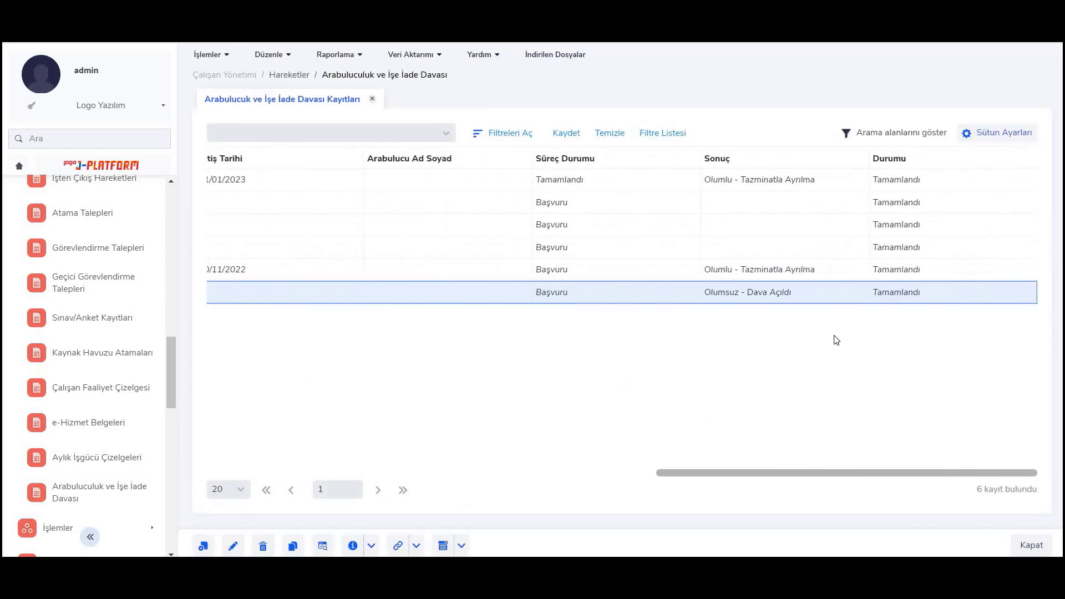
right_click(397, 298)
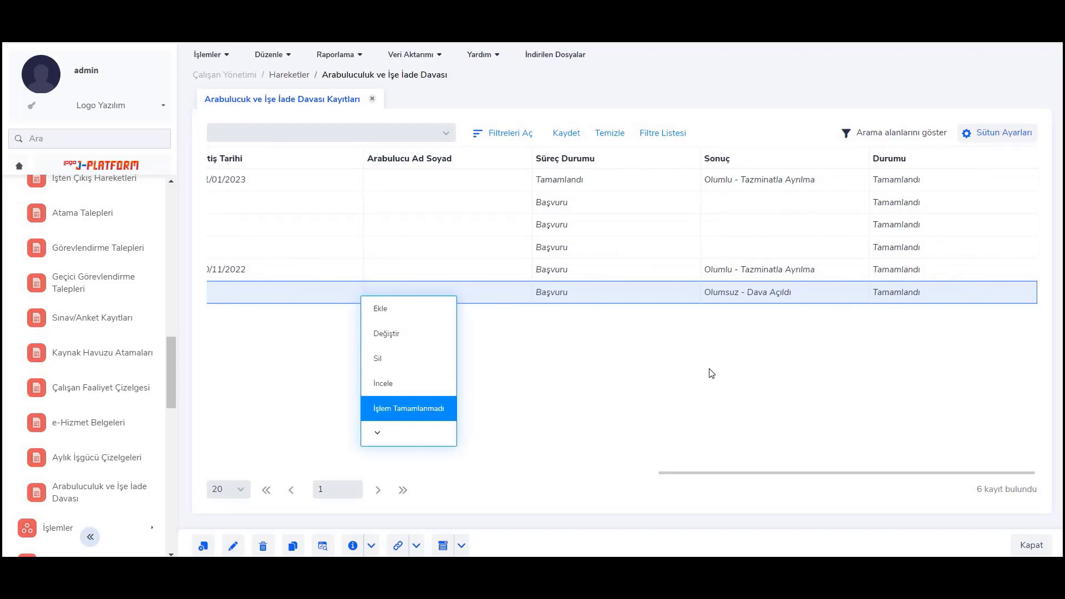
left_click(821, 380)
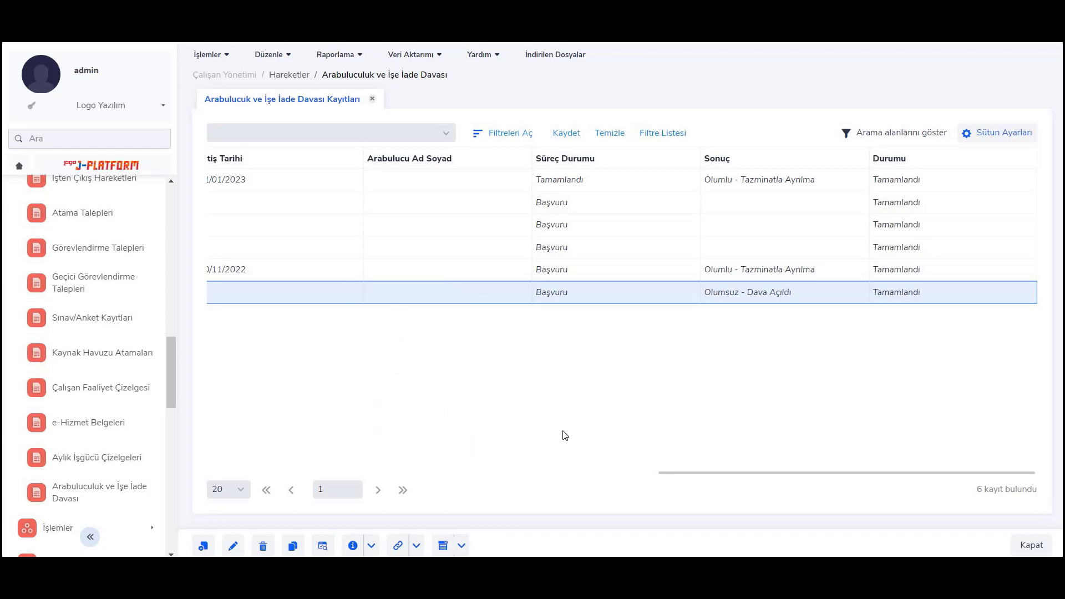
Find Eski Çalışan Kartları by searching for "eski çalışan", open it and filter the list by the employee's first name
left_click(120, 146)
type("eski ")
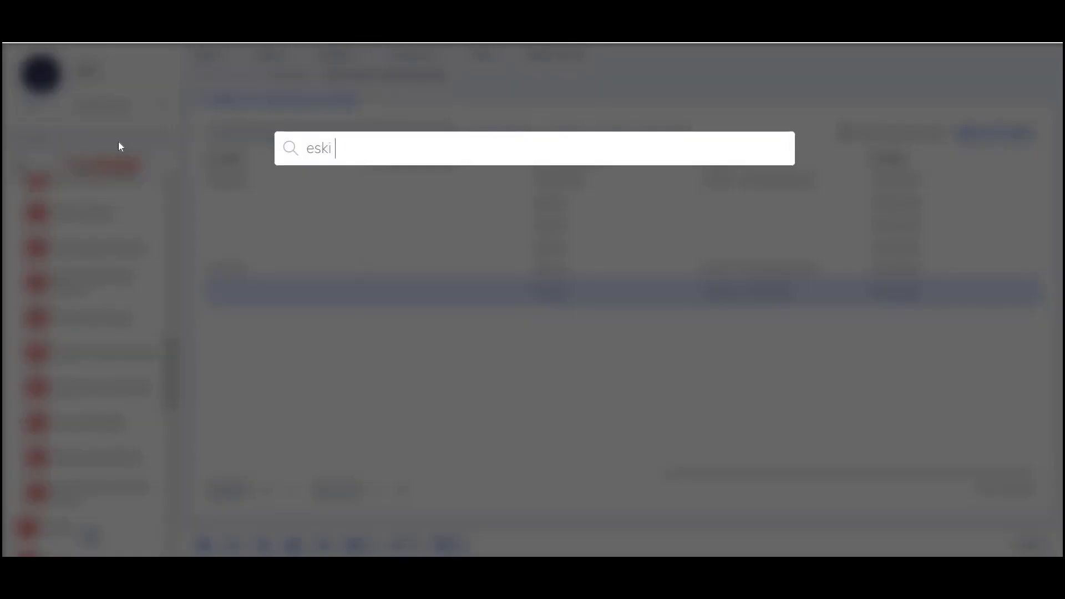
type("çalışan")
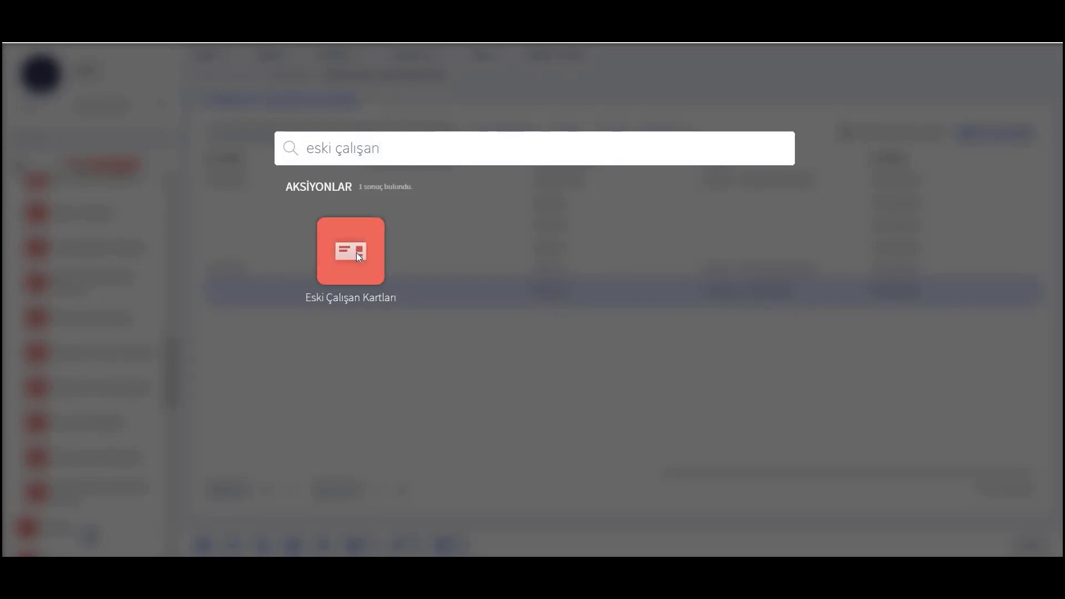
left_click(357, 255)
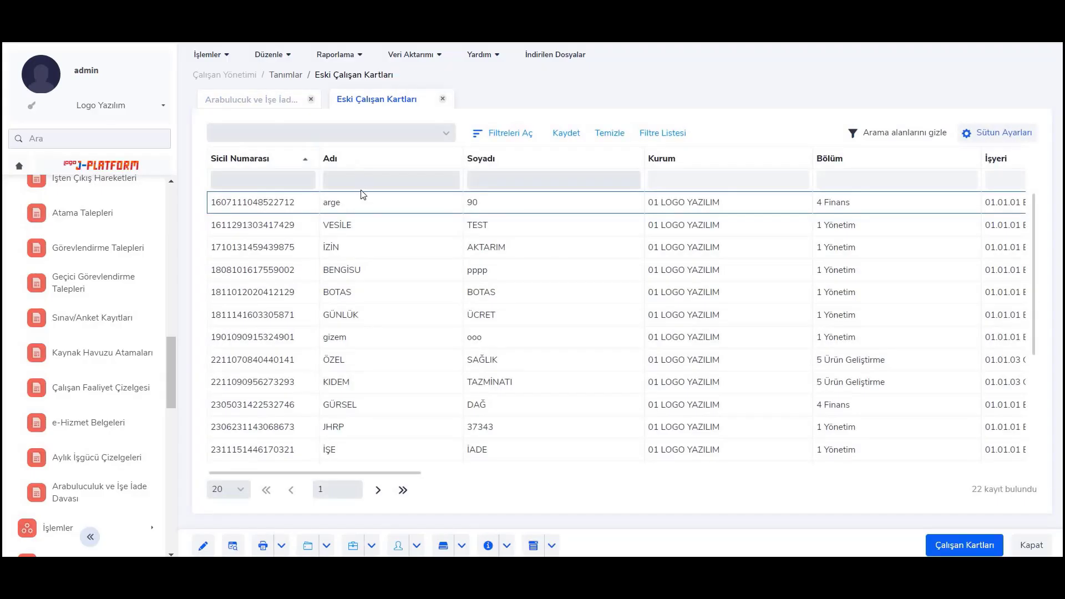
left_click(359, 181)
type("İŞE")
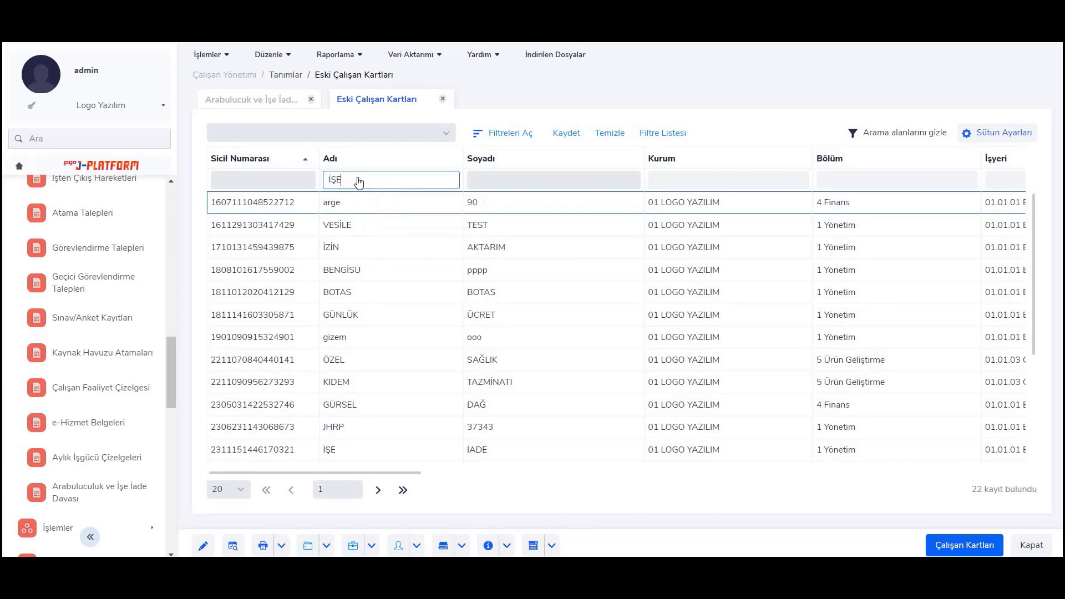
Review the exit date postponement (Çıkış Tarihi Ötele) details of the lawsuit record's employee and leave without saving
left_click(390, 361)
right_click(390, 364)
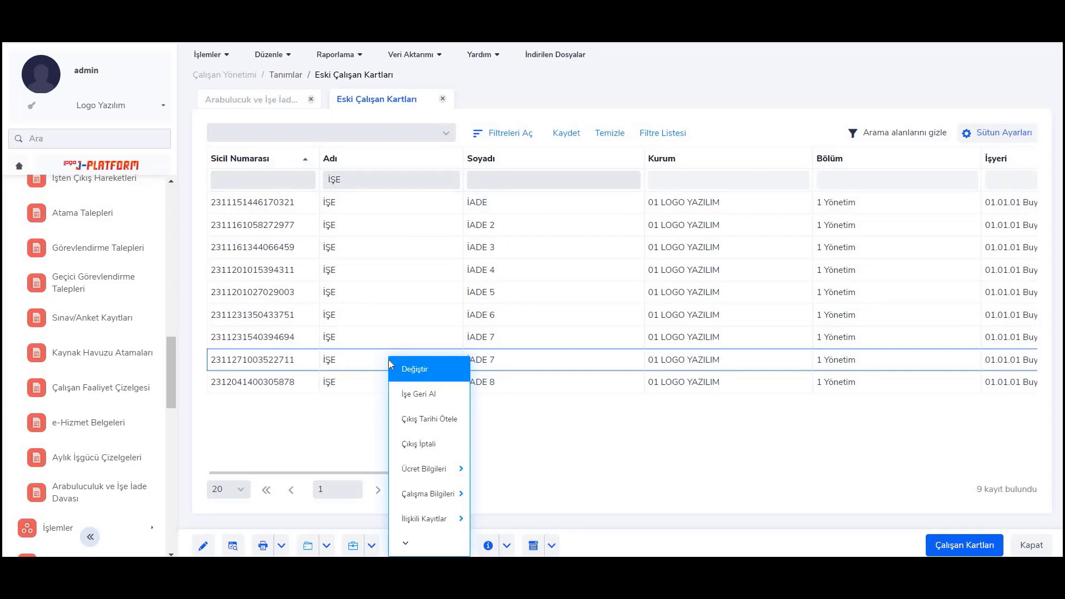
left_click(439, 417)
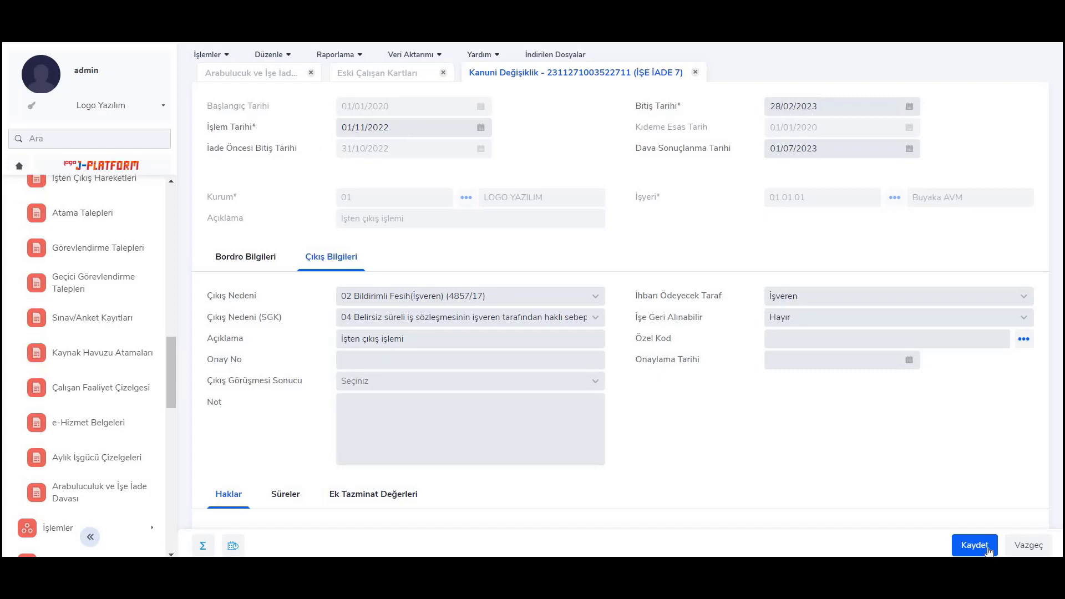
left_click(1027, 546)
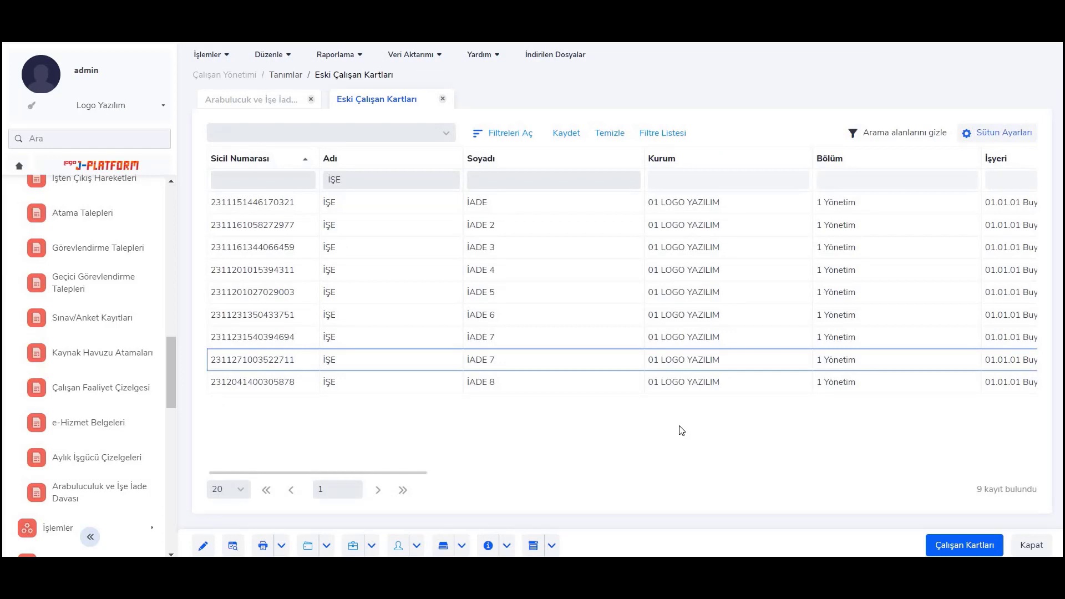
Open the same employee's Puantaj Kartları and set the İnsan Kaynakları working date to November 2022, saving the change
right_click(336, 360)
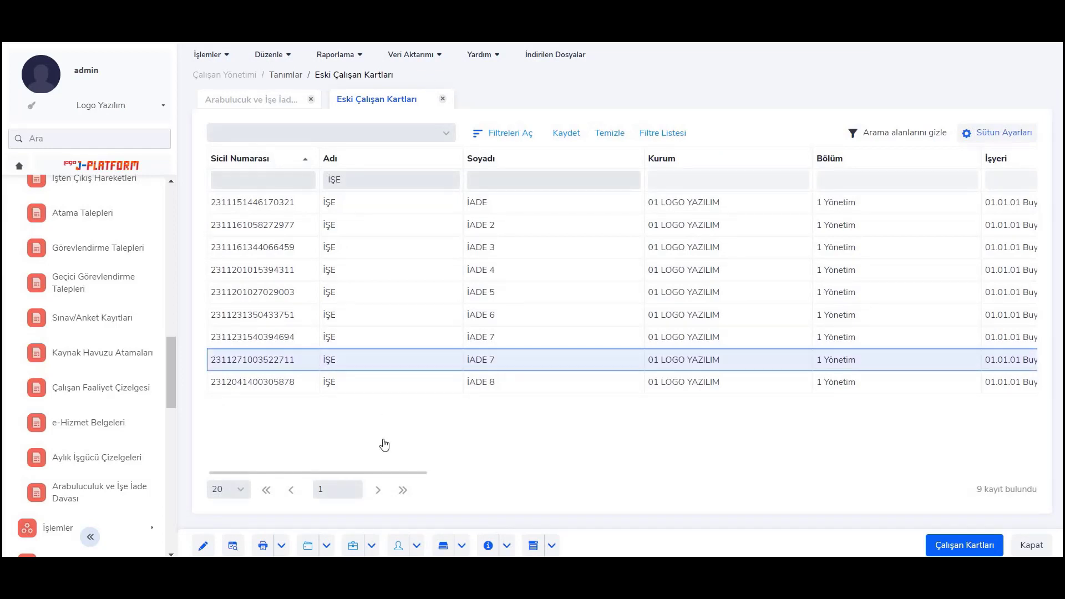
mouse_move(380, 512)
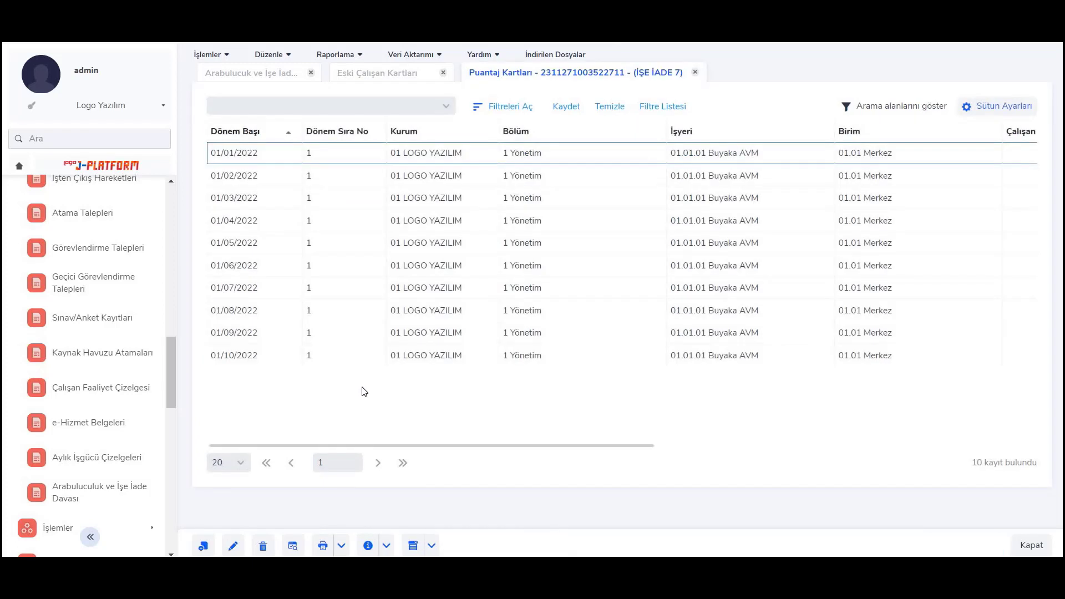
left_click(270, 56)
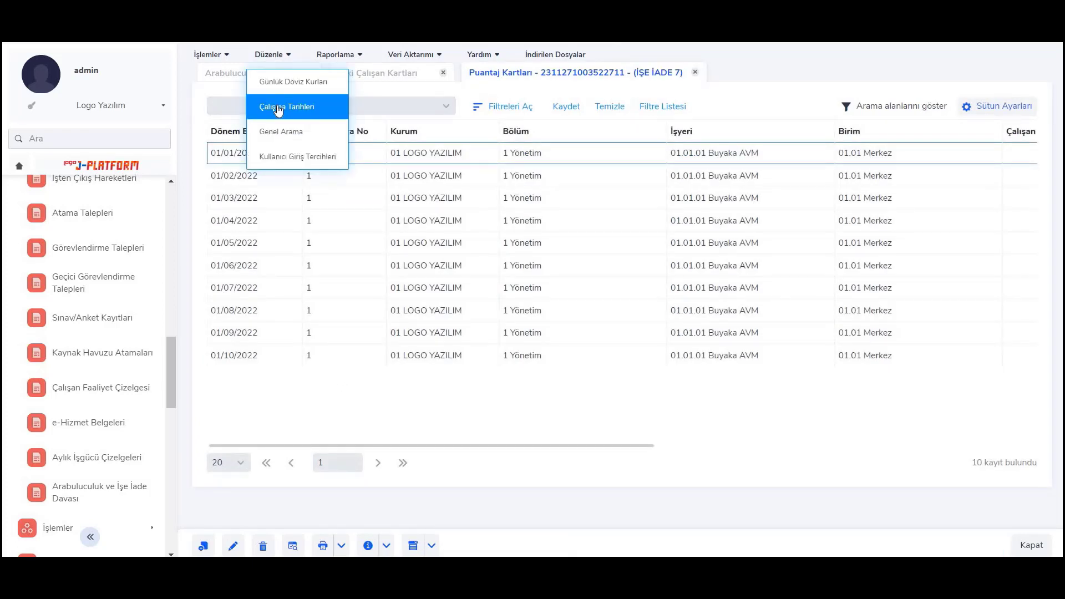
left_click(278, 111)
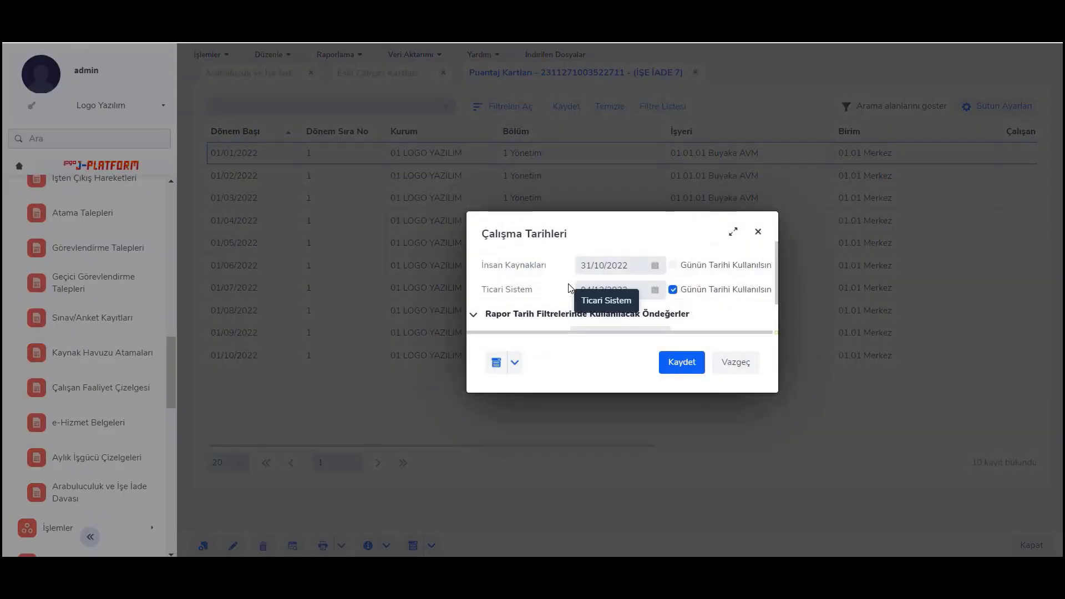
left_click(654, 265)
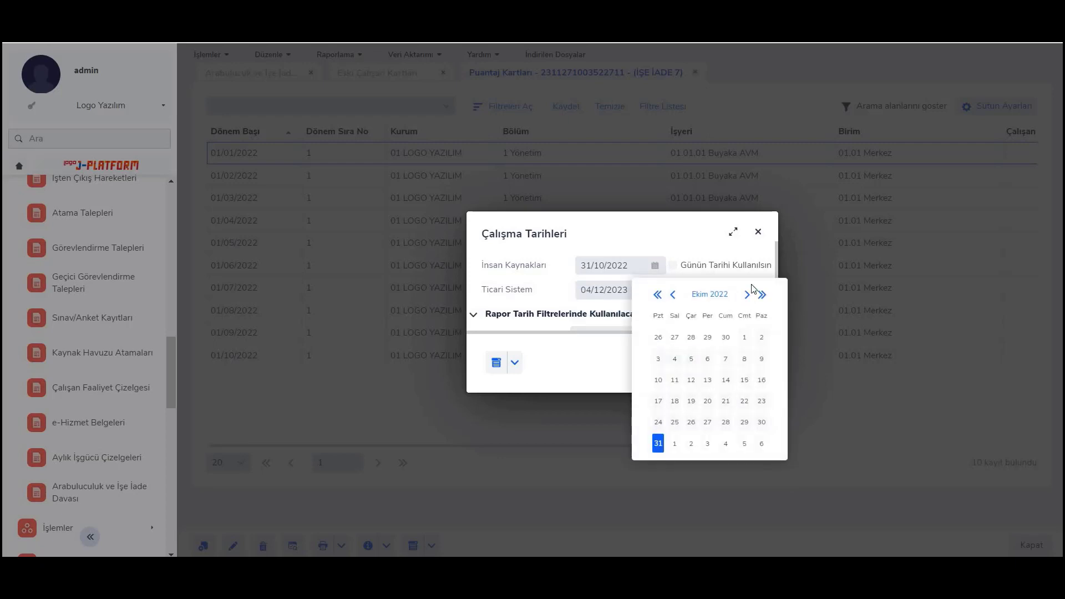
left_click(747, 294)
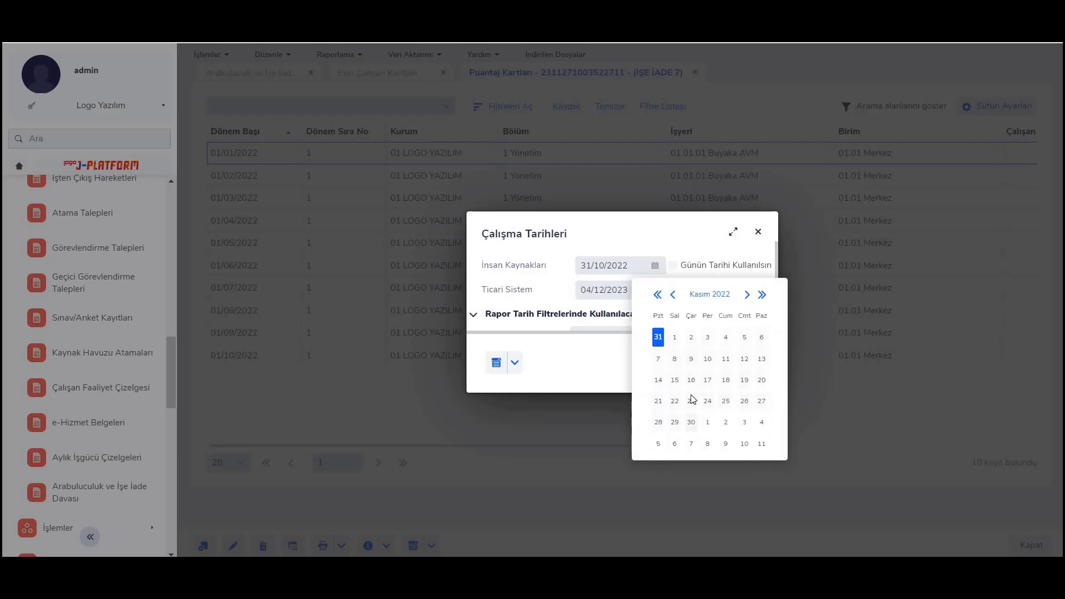
left_click(691, 361)
left_click(688, 363)
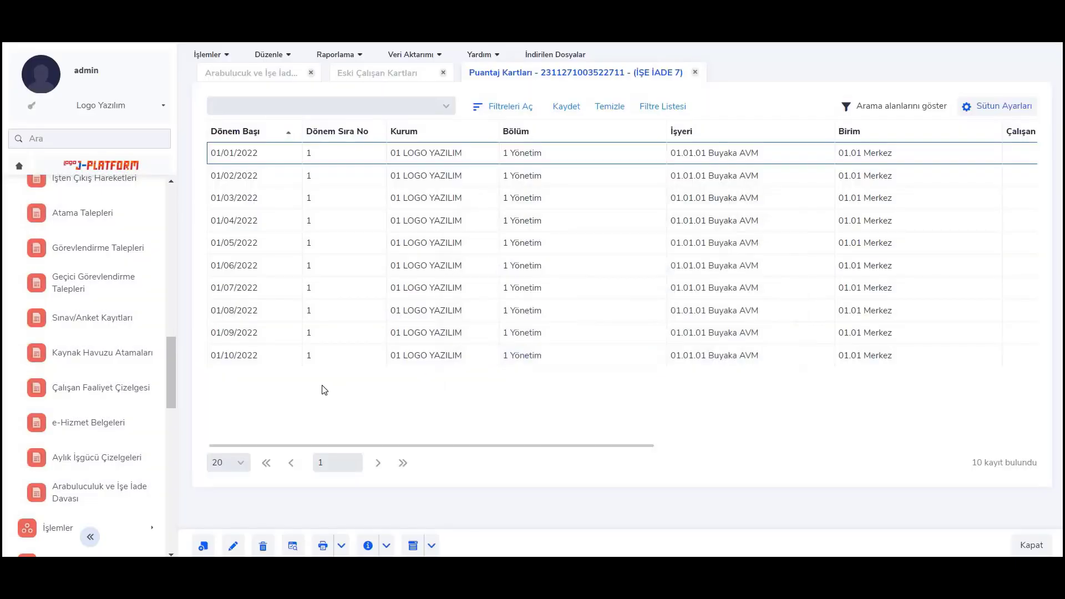
Add a new puantaj card for the November 2022 period and show its Genel Bilgiler
right_click(385, 214)
left_click(385, 171)
left_click(750, 257)
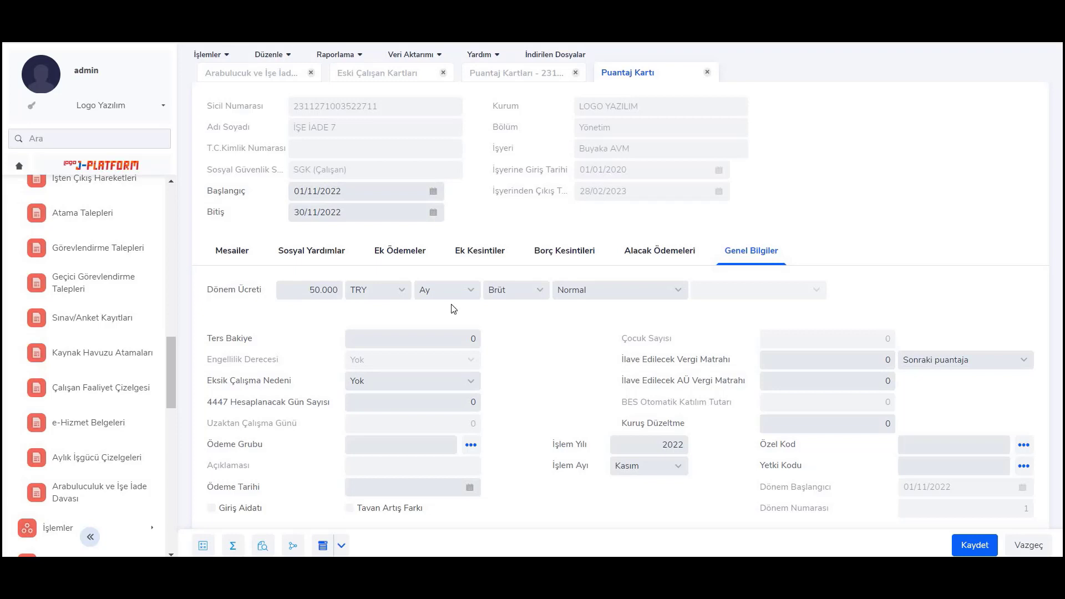
Enter 30 days for Normal work under Mesailer on the November puantaj card
left_click(241, 250)
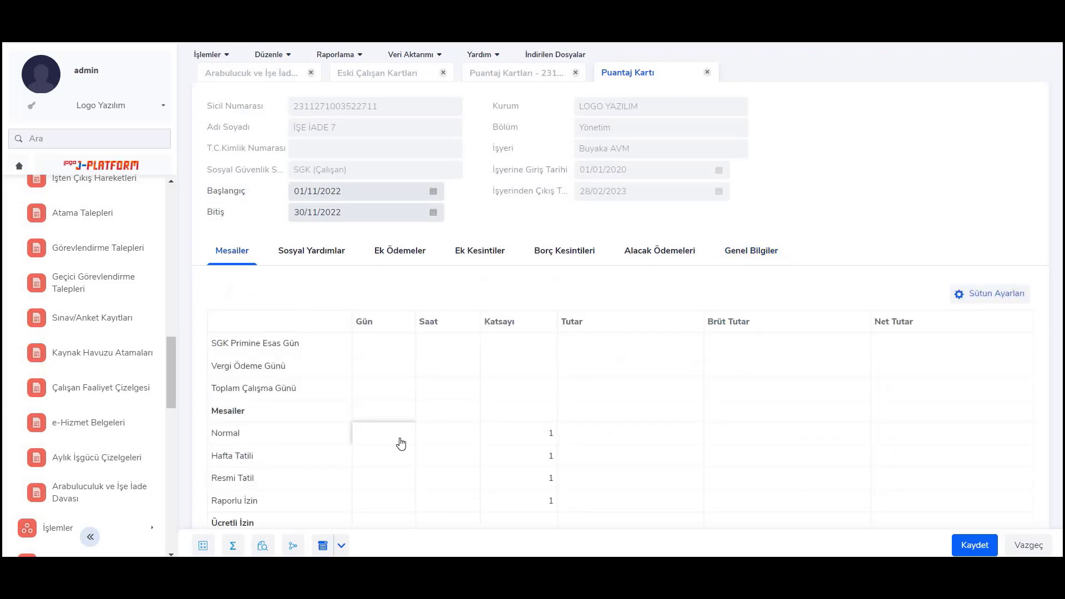
left_click(395, 438)
type("30")
Open the Hesaplar summary of the November 2022 puantaj card and examine the earnings and the SGK base and ceiling lines
scroll(340, 335, "down", 4)
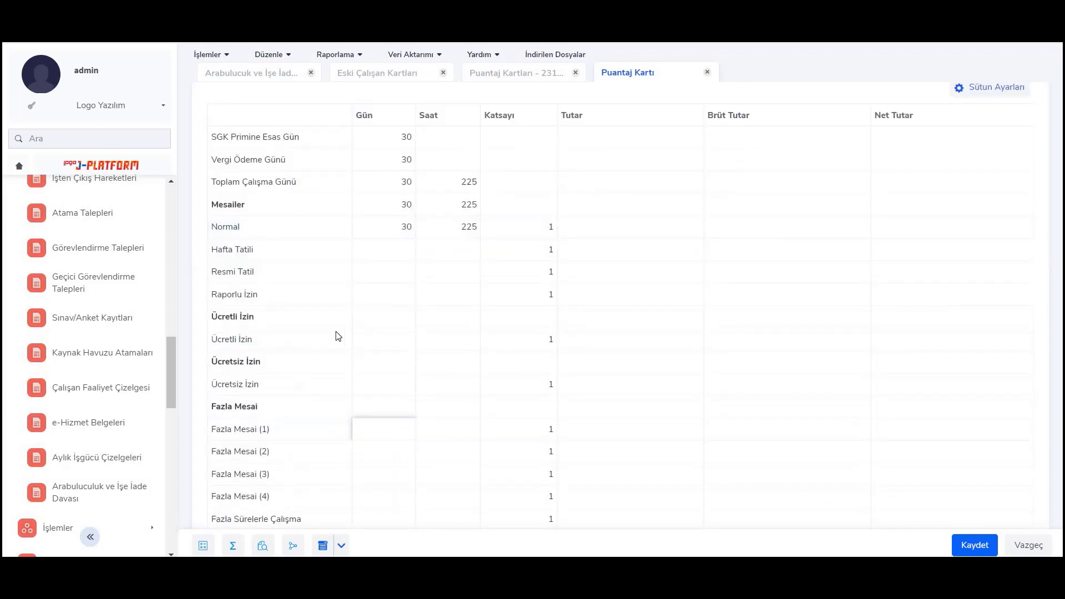
right_click(340, 334)
left_click(382, 347)
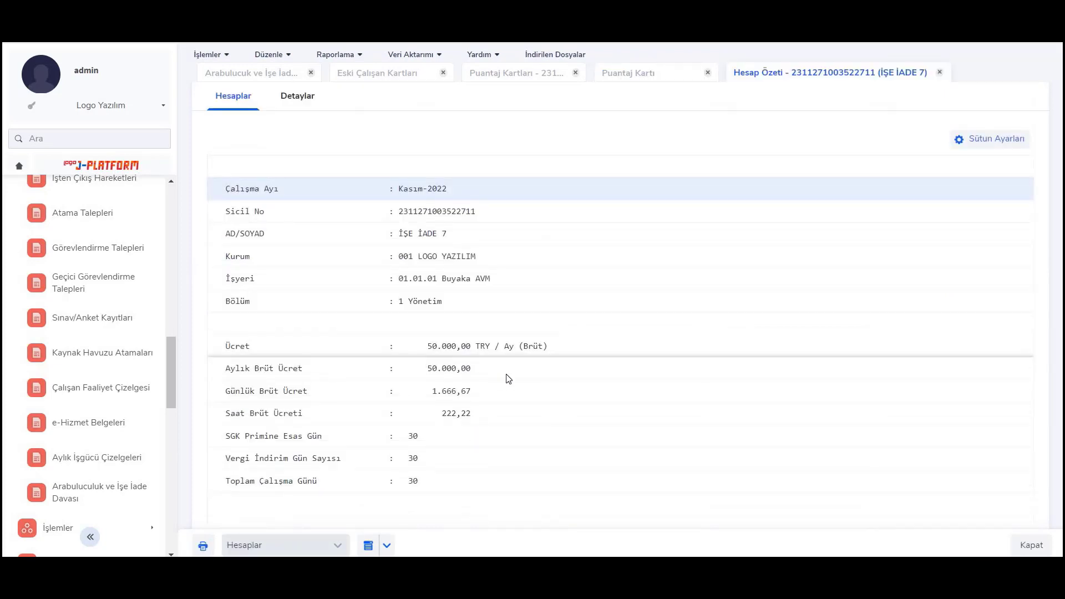
scroll(505, 380, "down", 3)
scroll(506, 382, "down", 7)
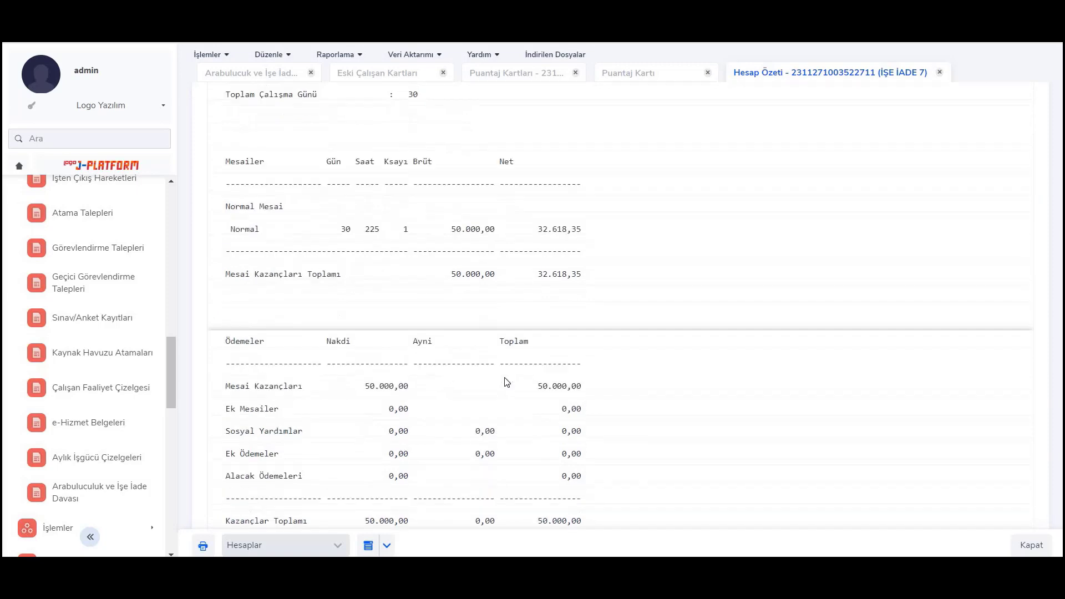
scroll(505, 384, "down", 1)
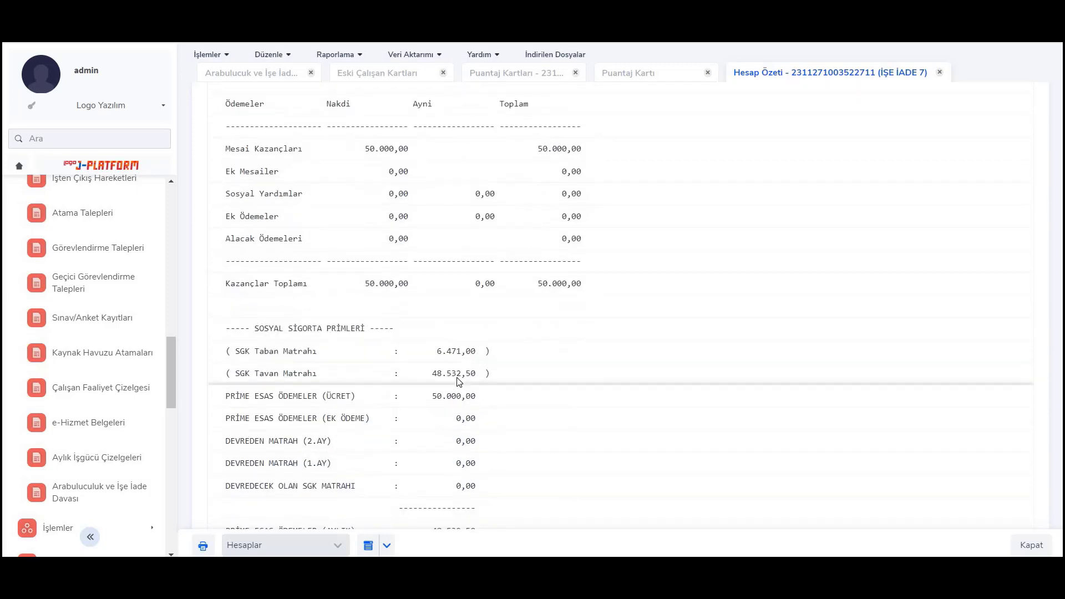
left_click(543, 379)
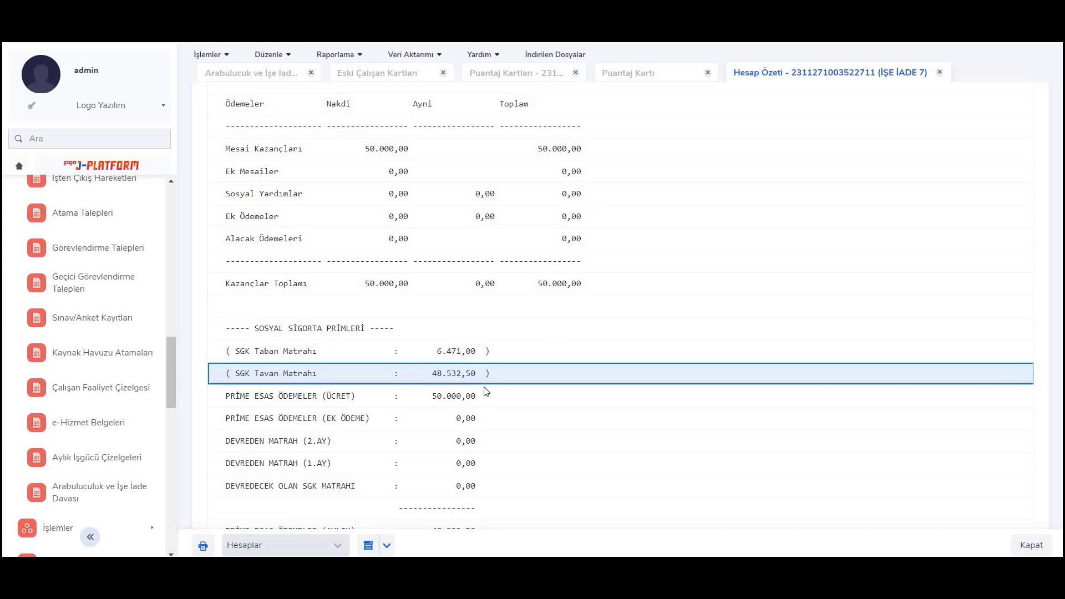
scroll(544, 453, "down", 3)
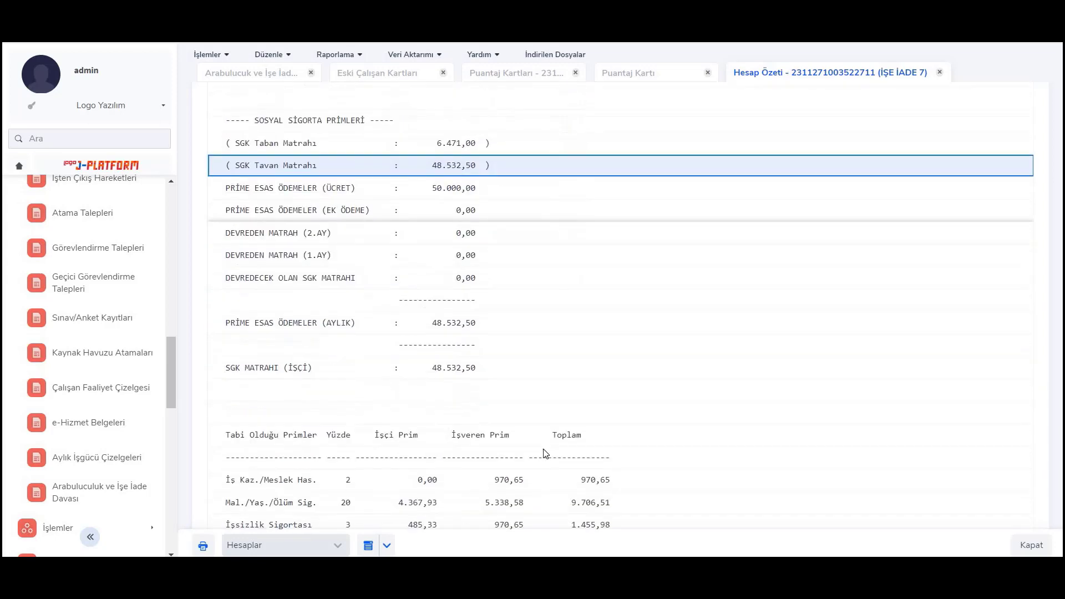
Check the minimum wage discounts under Gelir Vergisi and Damga Vergisi, close the summary and save the November puantaj card
scroll(544, 453, "down", 6)
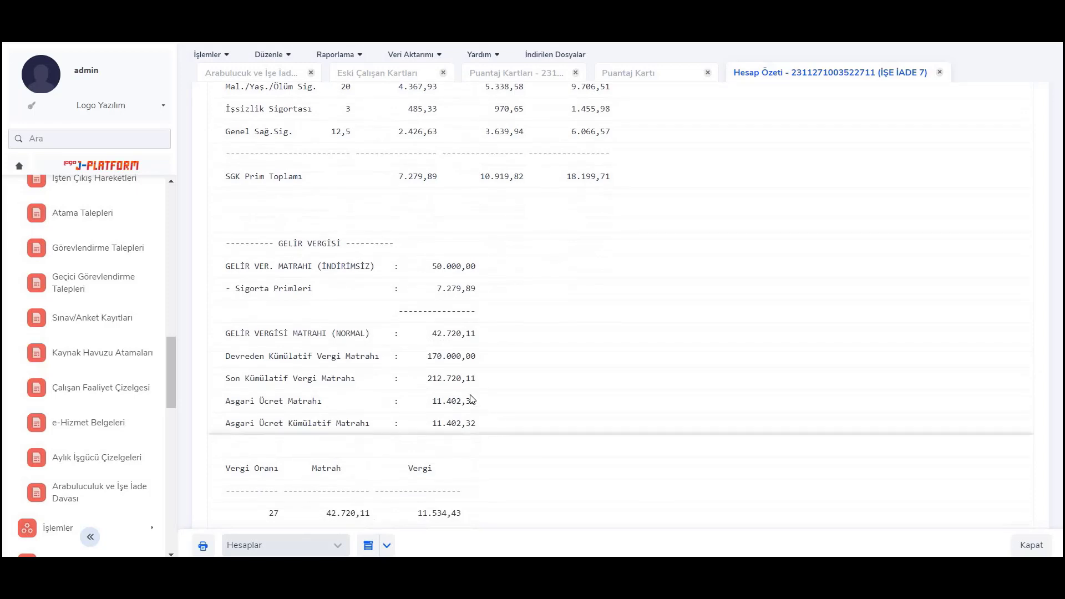
left_click(471, 401)
scroll(577, 478, "down", 1)
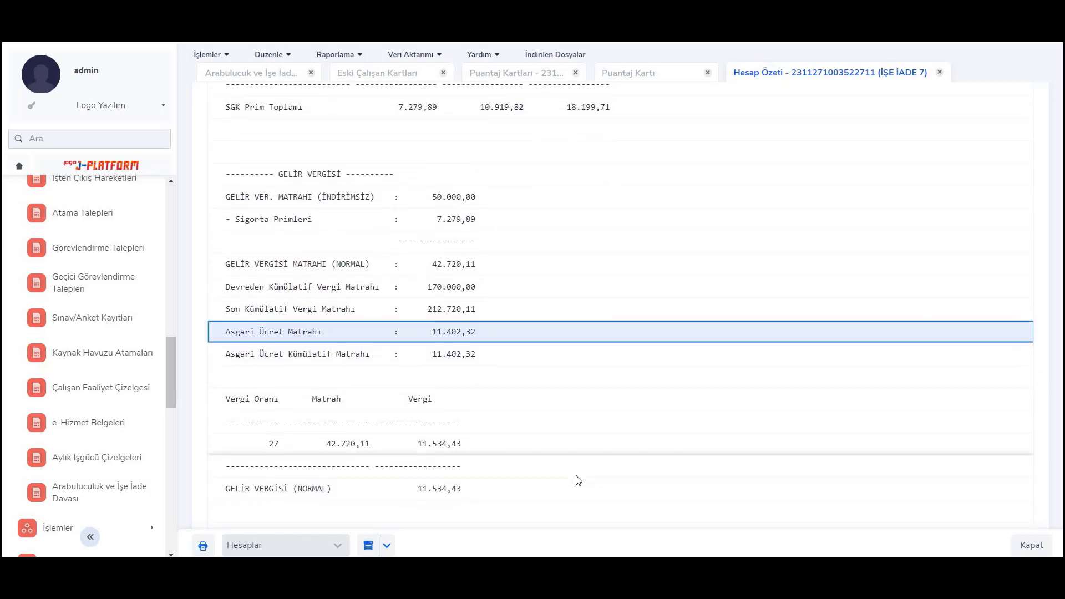
scroll(577, 478, "down", 1)
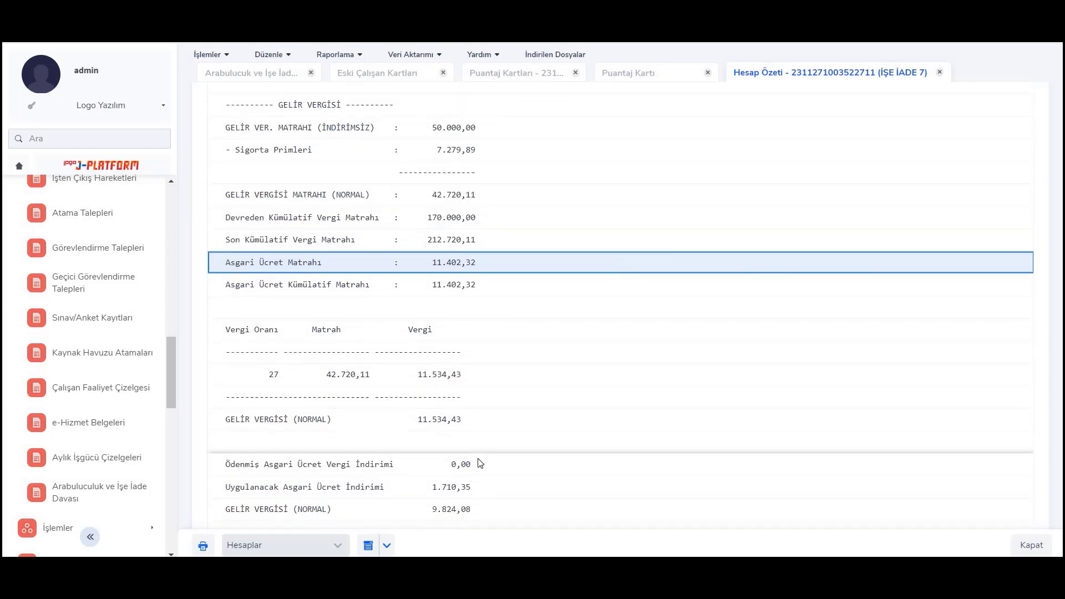
scroll(476, 461, "down", 2)
left_click(488, 348)
scroll(492, 411, "down", 2)
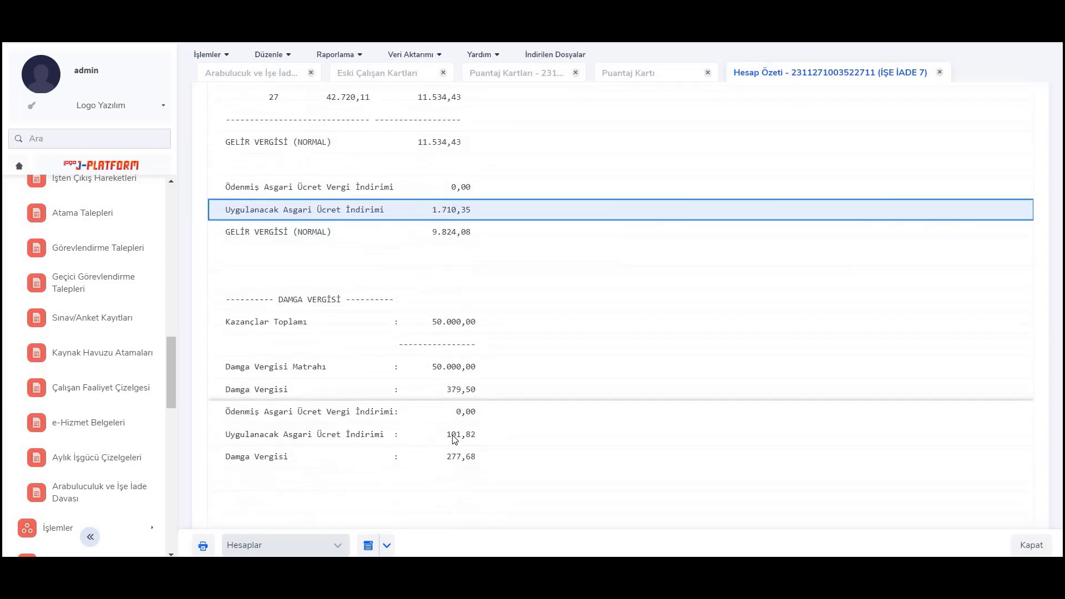
left_click(387, 478)
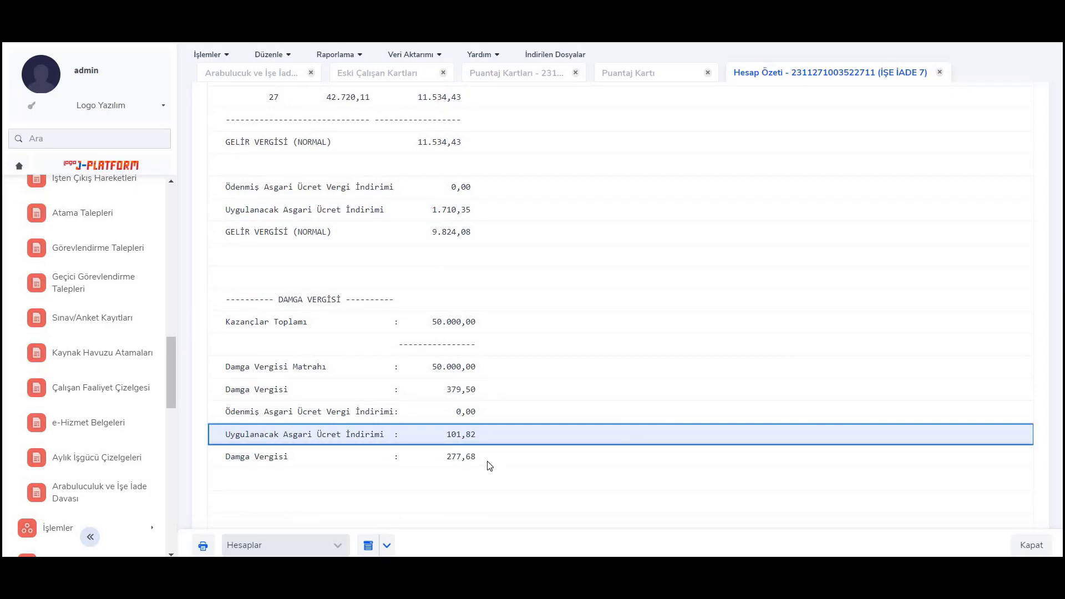
scroll(490, 466, "down", 2)
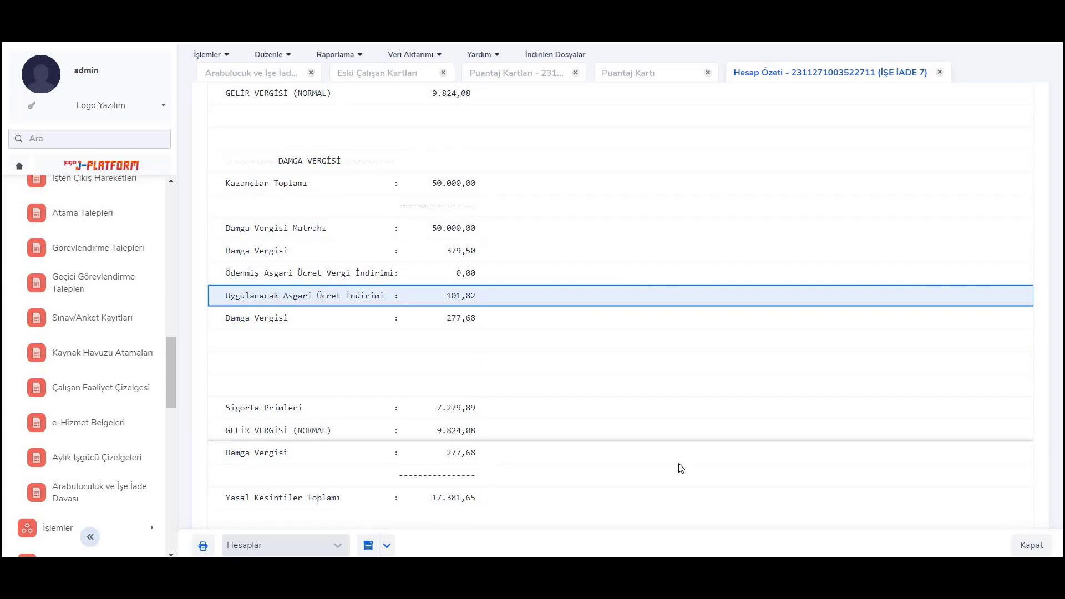
left_click(1032, 546)
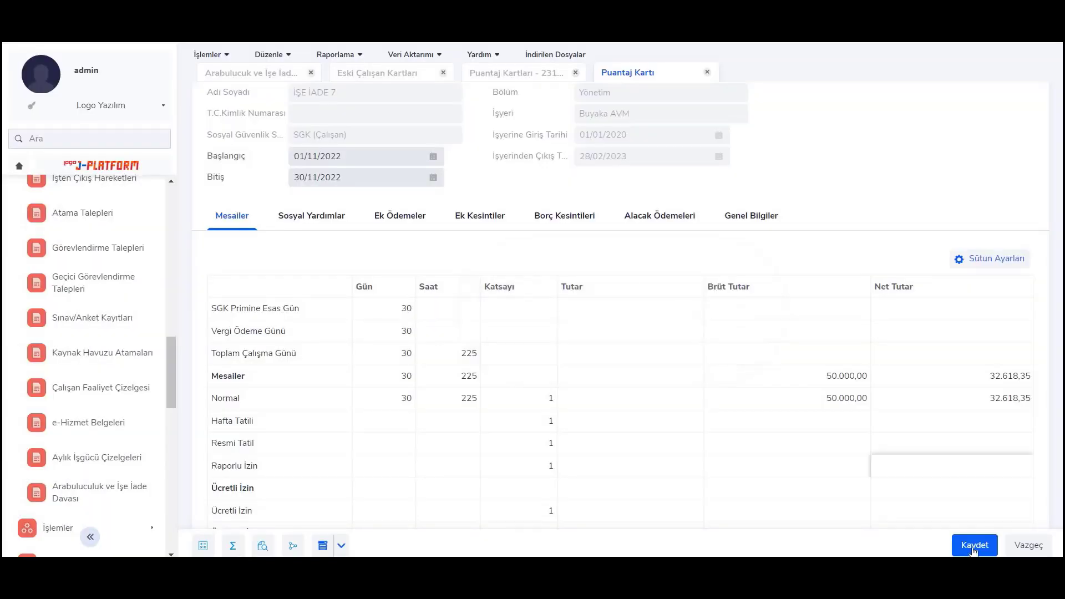
left_click(972, 546)
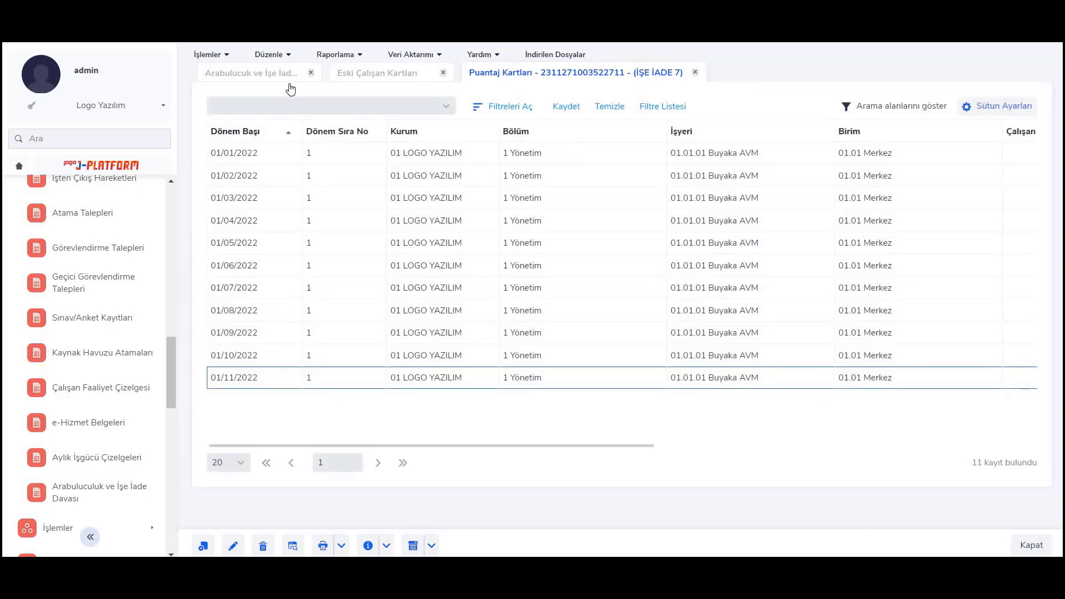
Set the İnsan Kaynakları working date to 31/12/2022 and save the change
left_click(272, 54)
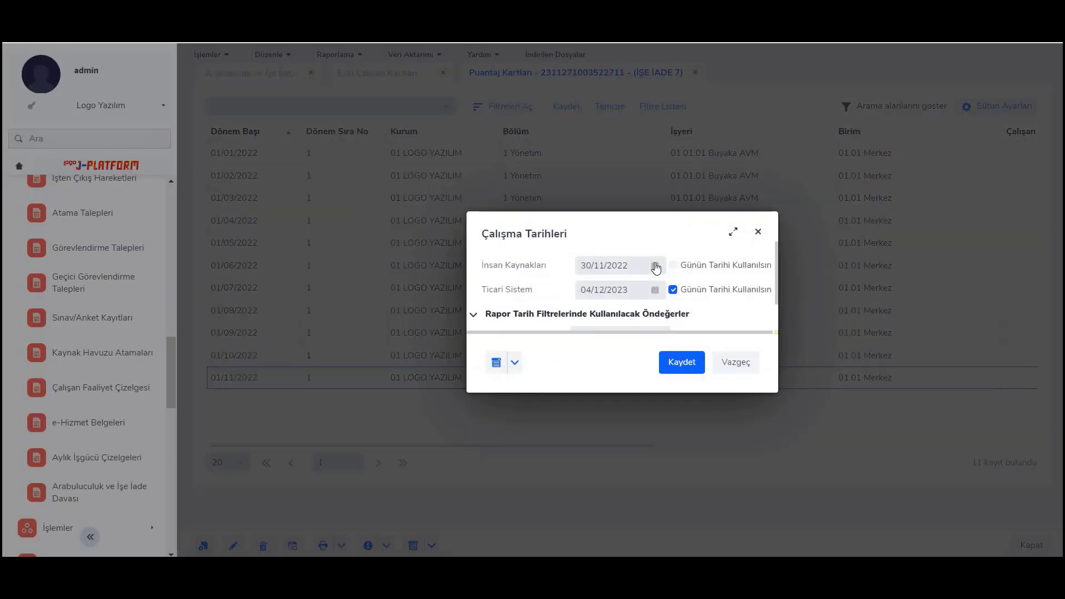
left_click(656, 267)
left_click(747, 295)
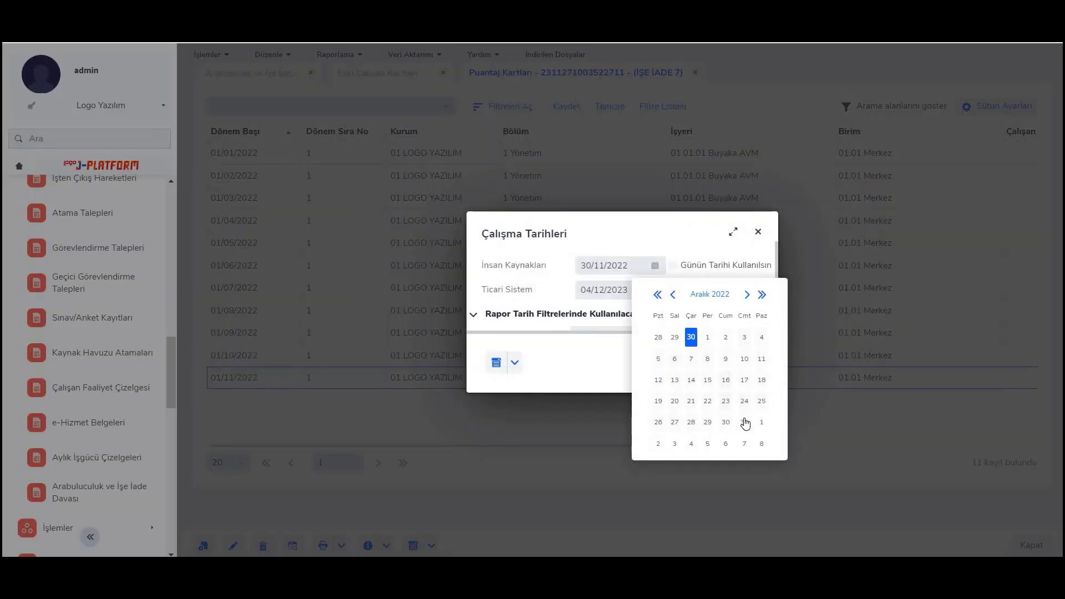
left_click(743, 422)
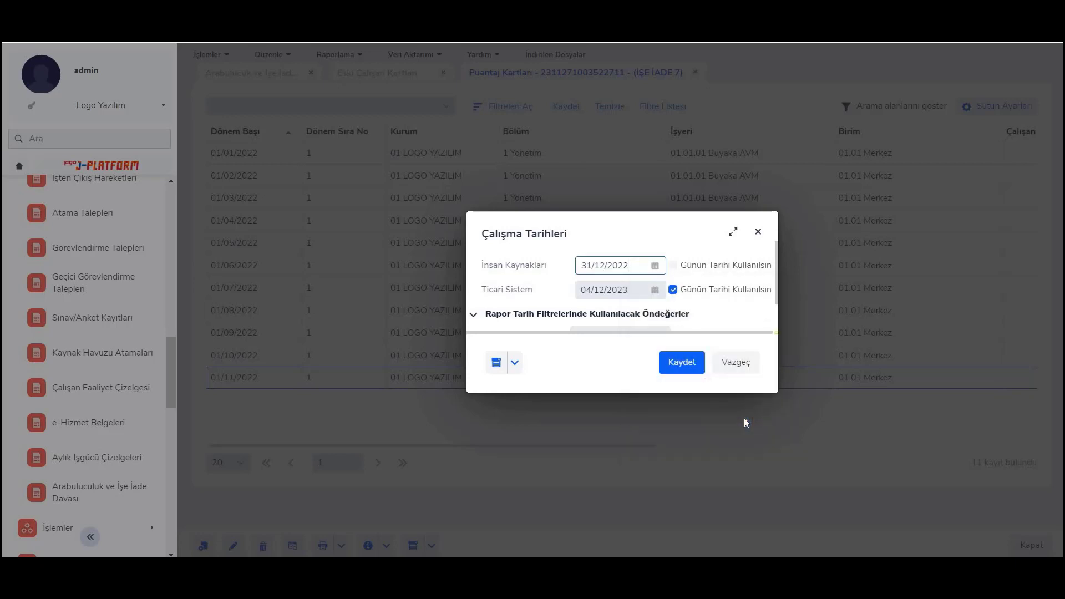
left_click(684, 366)
Add a new puantaj card for the December 2022 period and enter 30 days for Normal work under Mesailer
right_click(335, 405)
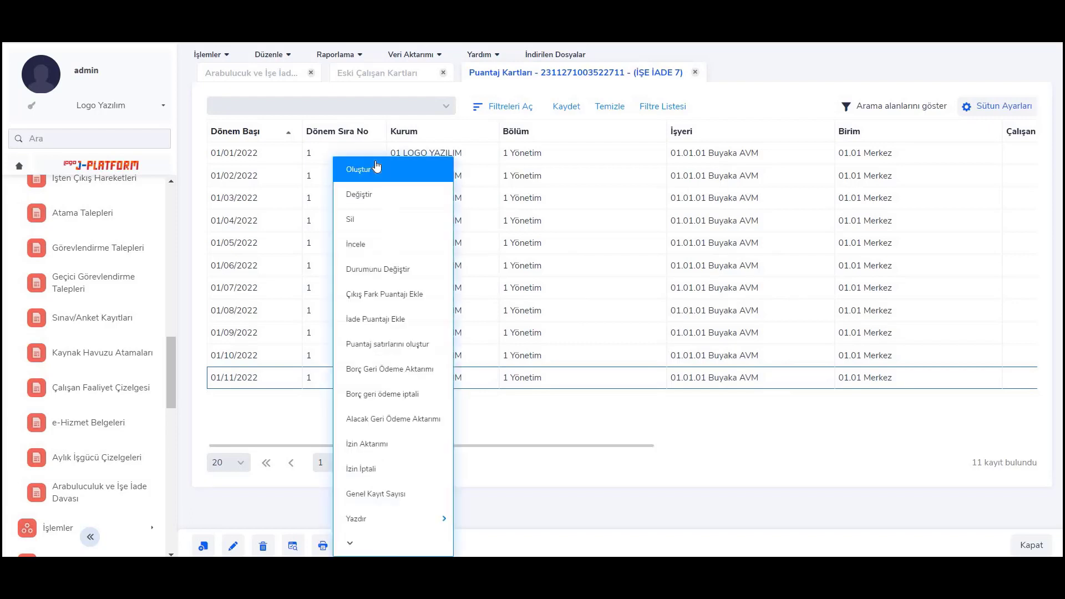
left_click(447, 416)
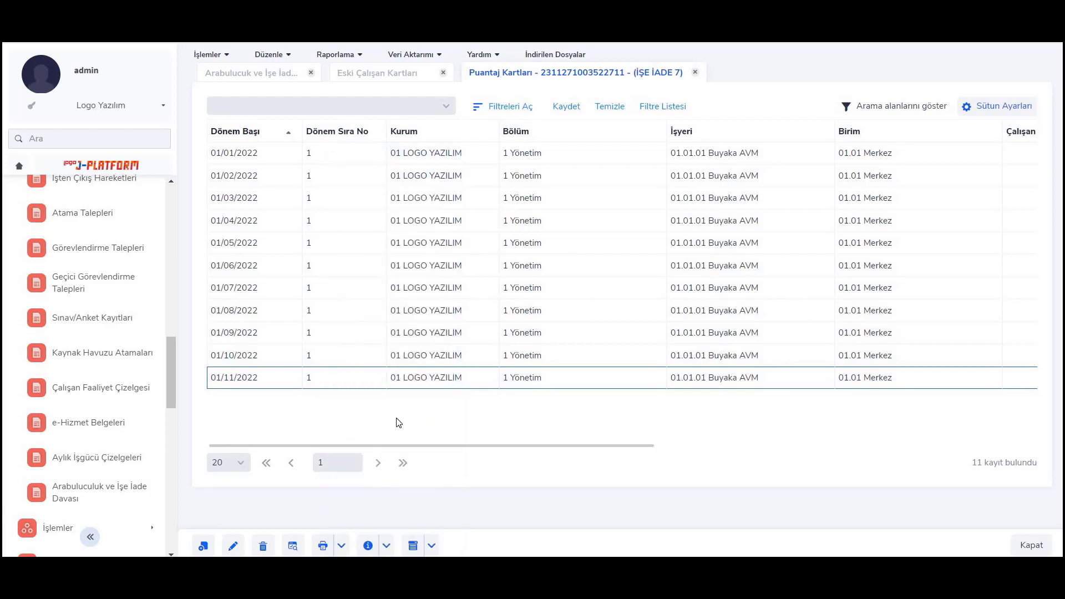
left_click(409, 434)
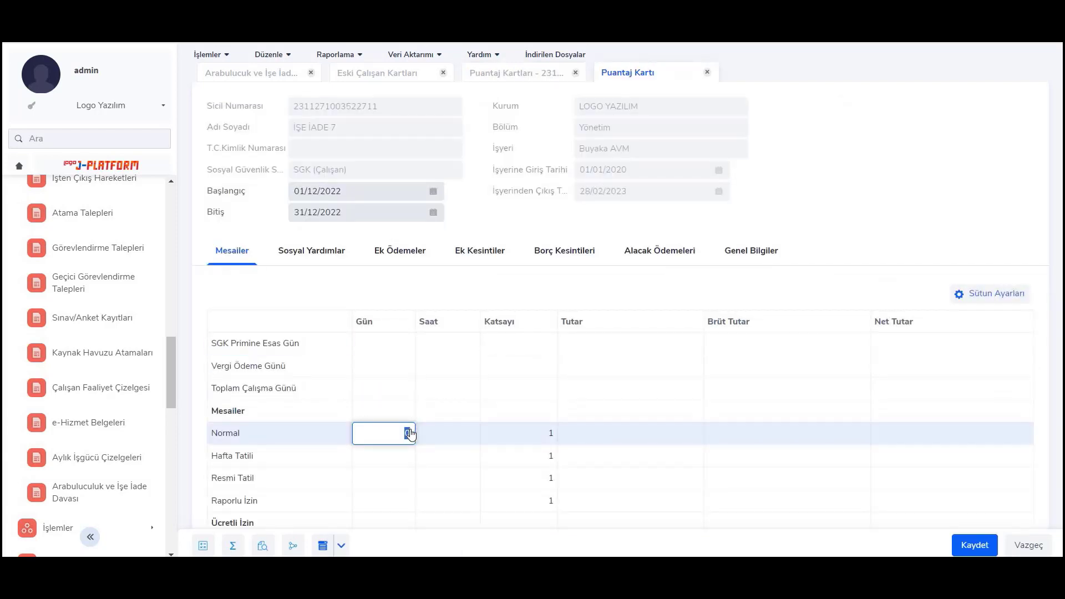
Open the Hesaplar summary of the December 2022 puantaj card and examine the earnings and social insurance premium lines
right_click(470, 407)
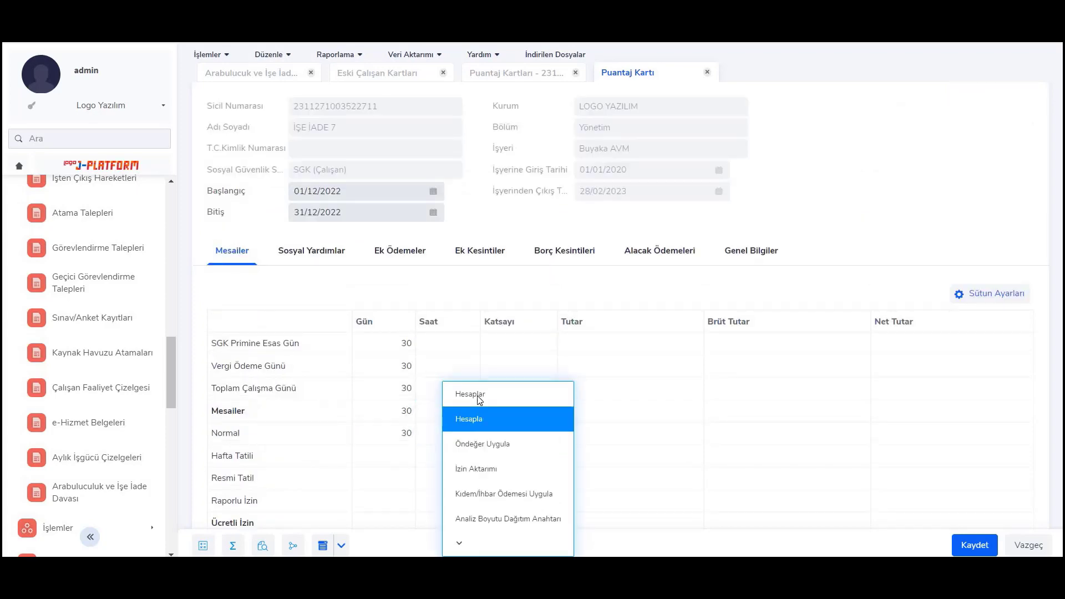
left_click(478, 396)
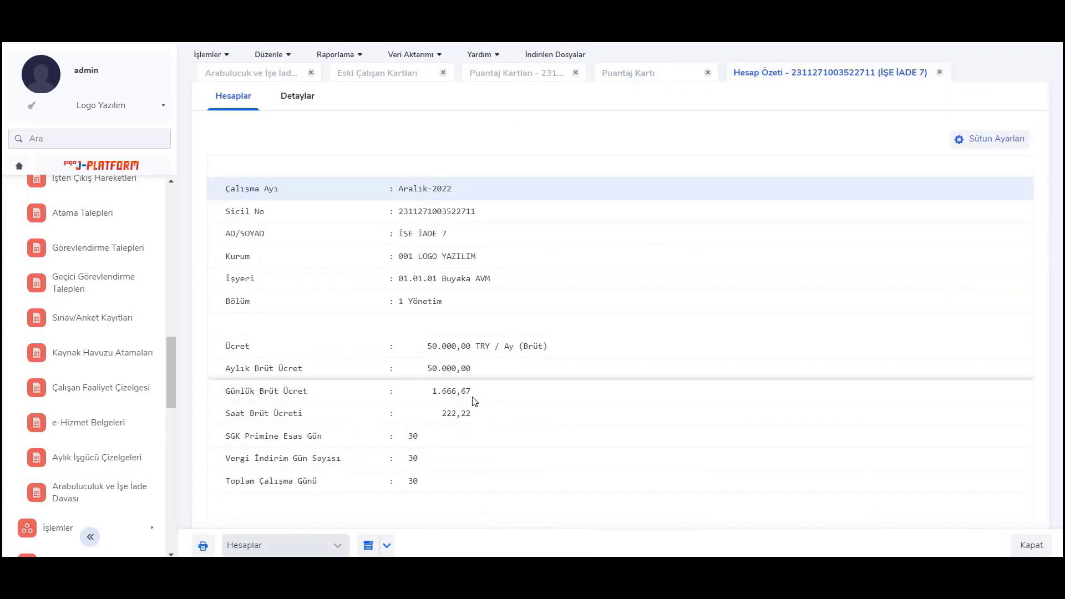
scroll(550, 423, "down", 5)
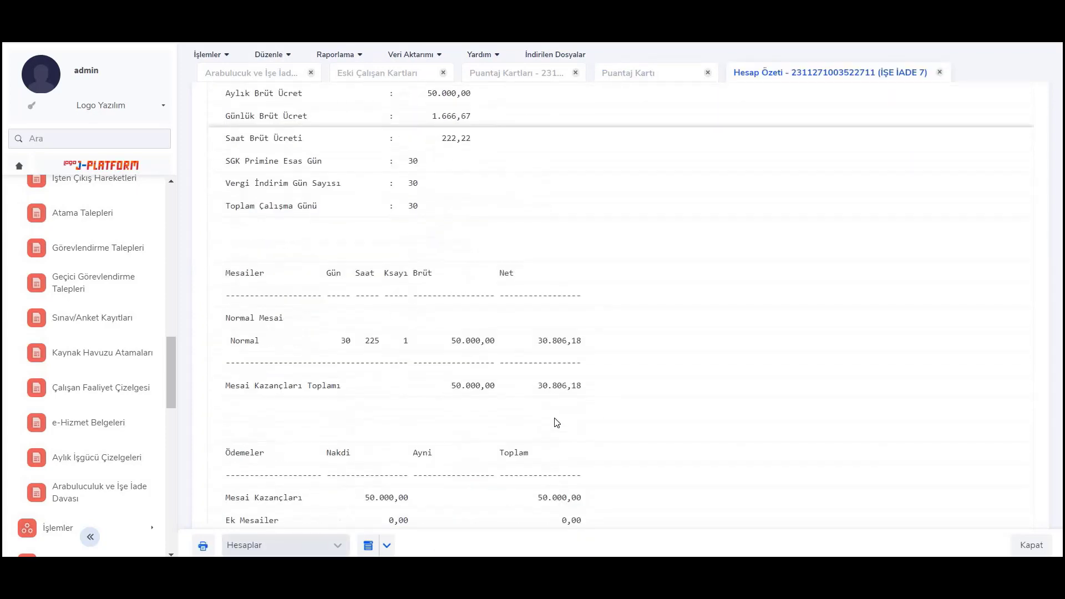
scroll(554, 418, "down", 4)
left_click(443, 374)
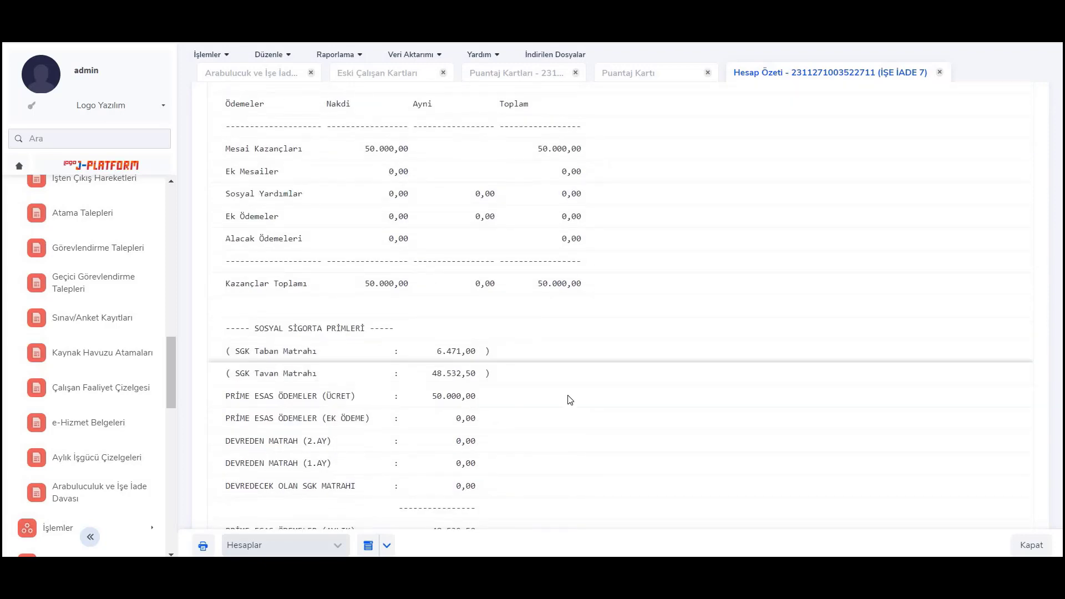
scroll(570, 399, "down", 7)
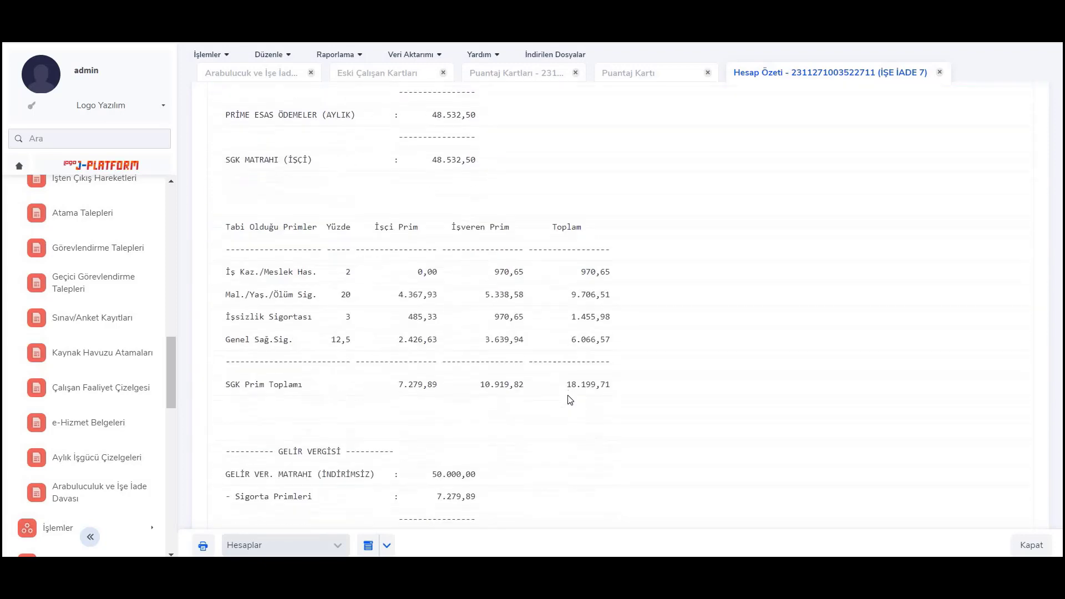
Check the December minimum wage base and the income and stamp tax discounts, close the summary and save the puantaj card
scroll(571, 400, "down", 2)
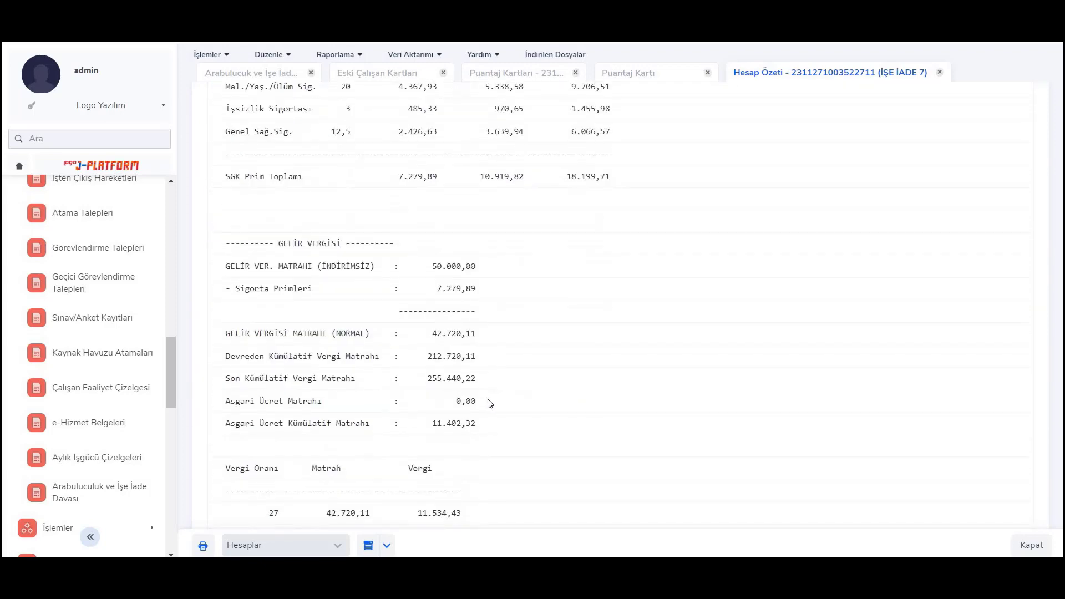
left_click(451, 407)
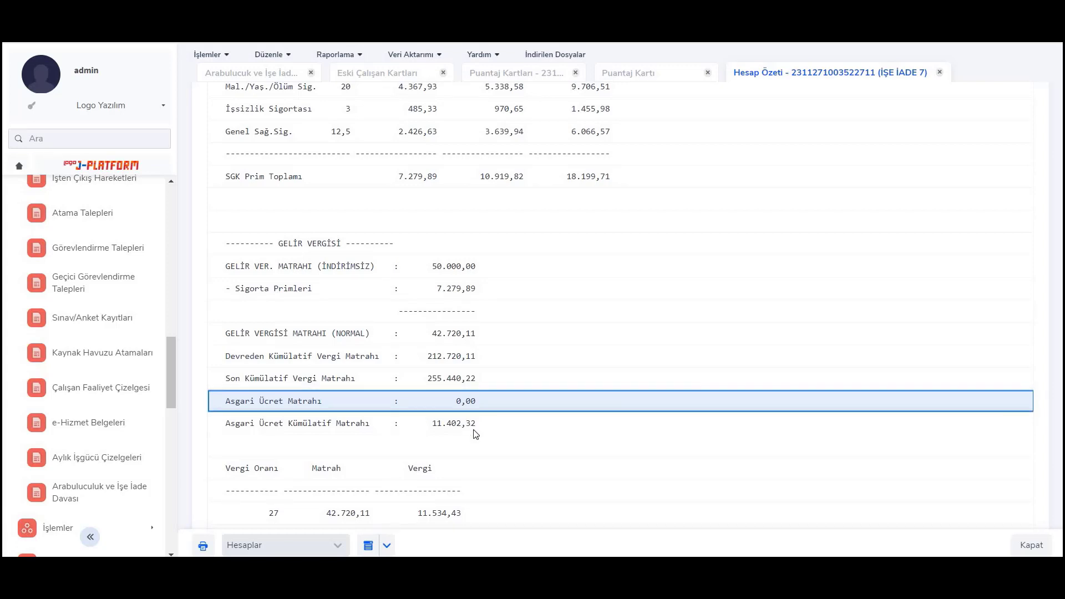
scroll(476, 432, "down", 5)
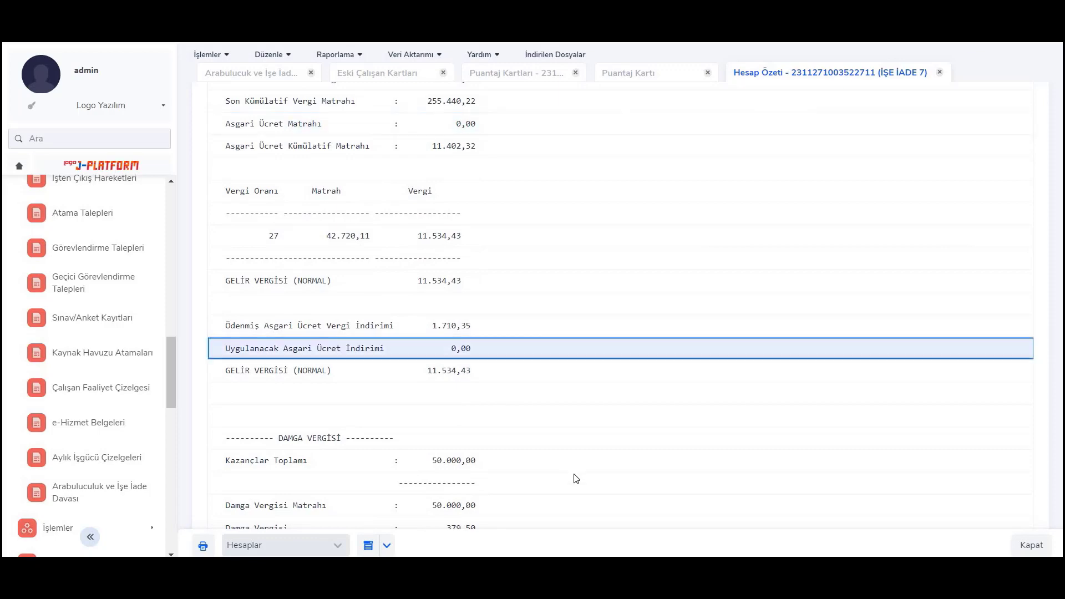
scroll(575, 478, "down", 2)
scroll(575, 478, "down", 1)
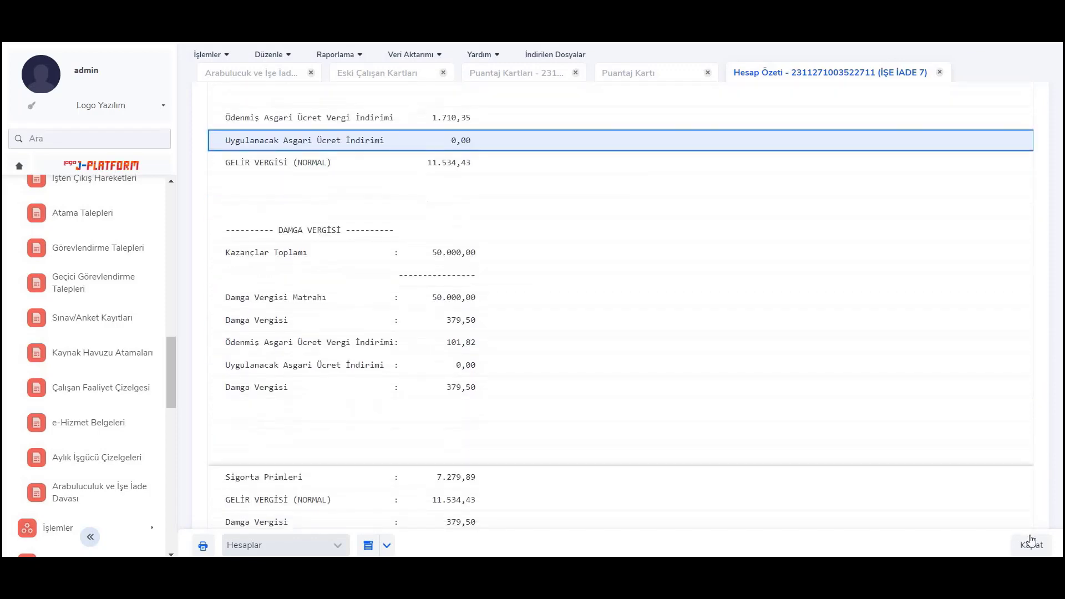
left_click(1030, 545)
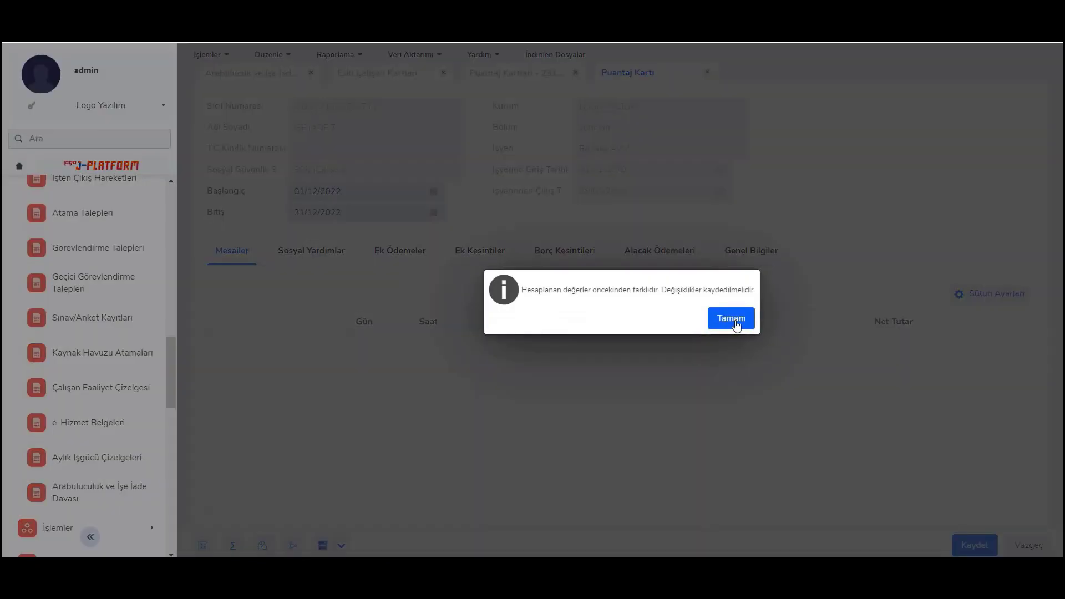
left_click(733, 320)
left_click(974, 545)
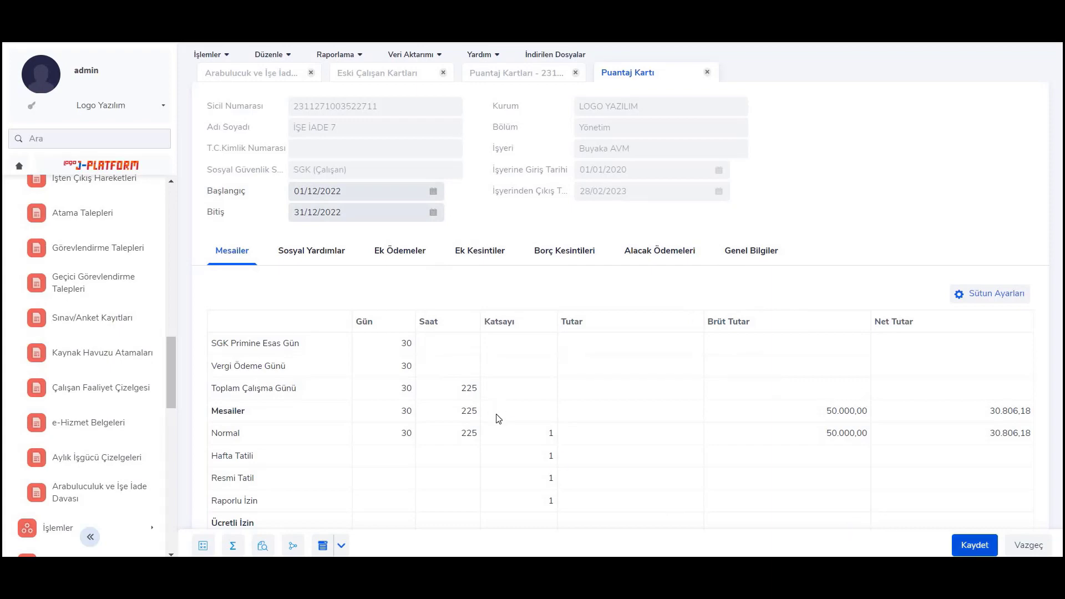
Set the İnsan Kaynakları working date to 31/01/2023 and save the change
left_click(262, 53)
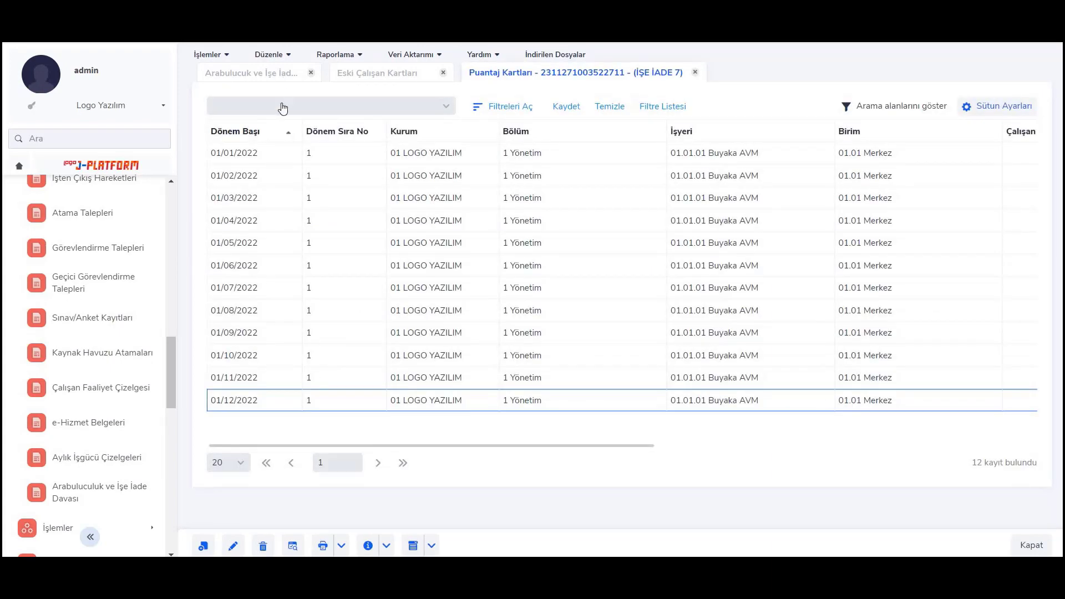
left_click(294, 105)
left_click(663, 266)
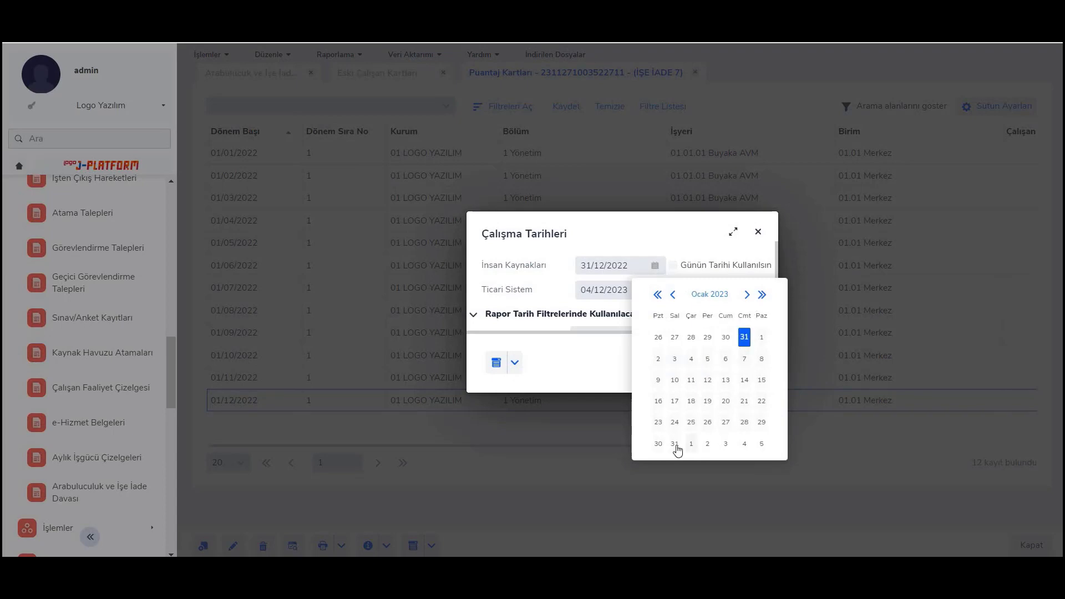
left_click(675, 444)
left_click(686, 362)
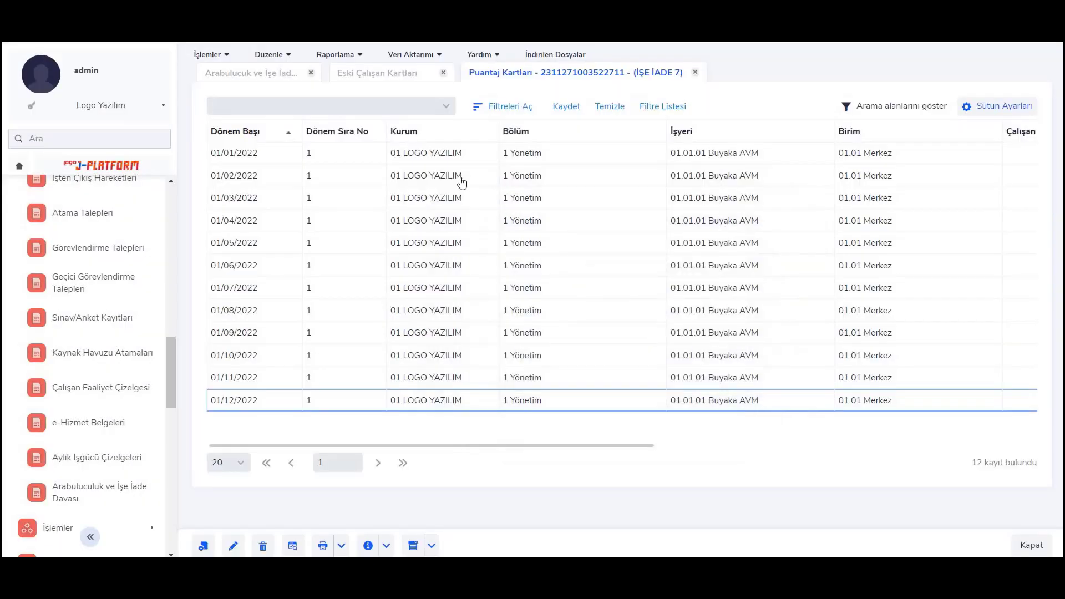
Add a puantaj card for the January 2023 period with 30 days of Normal work under Mesailer and save it
right_click(462, 182)
left_click(493, 381)
left_click(388, 437)
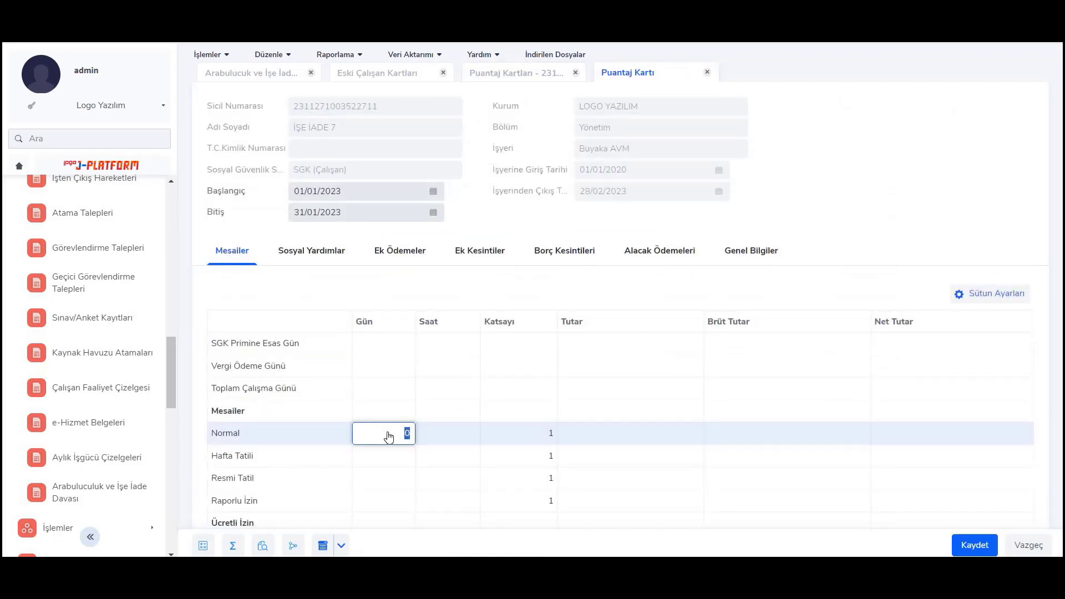
type("30")
key("Return")
scroll(666, 489, "down", 4)
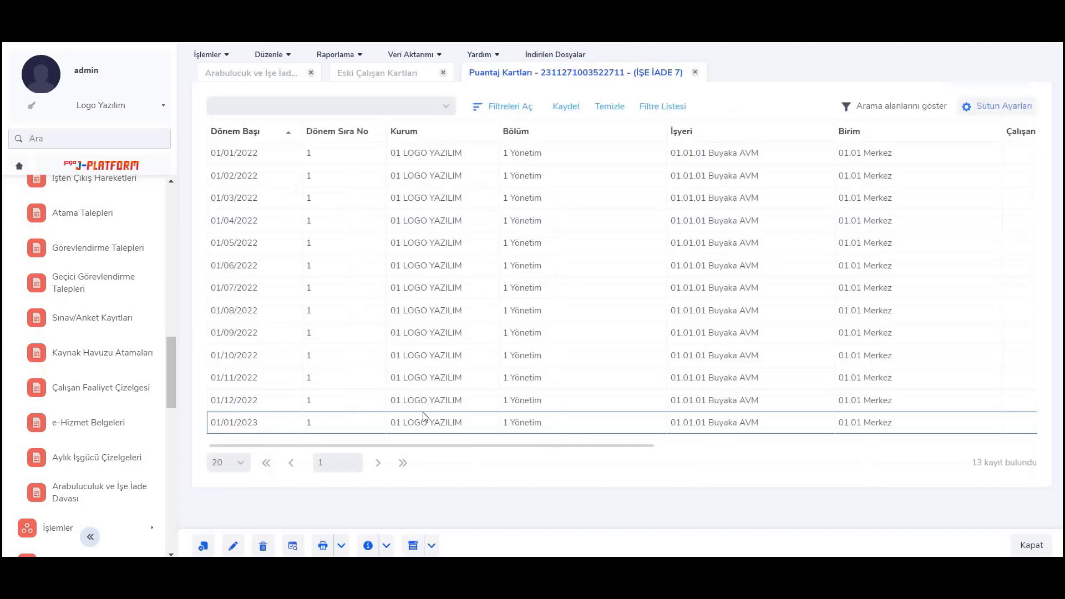
Set the İnsan Kaynakları working date to 28/02/2023 and save the change
left_click(271, 54)
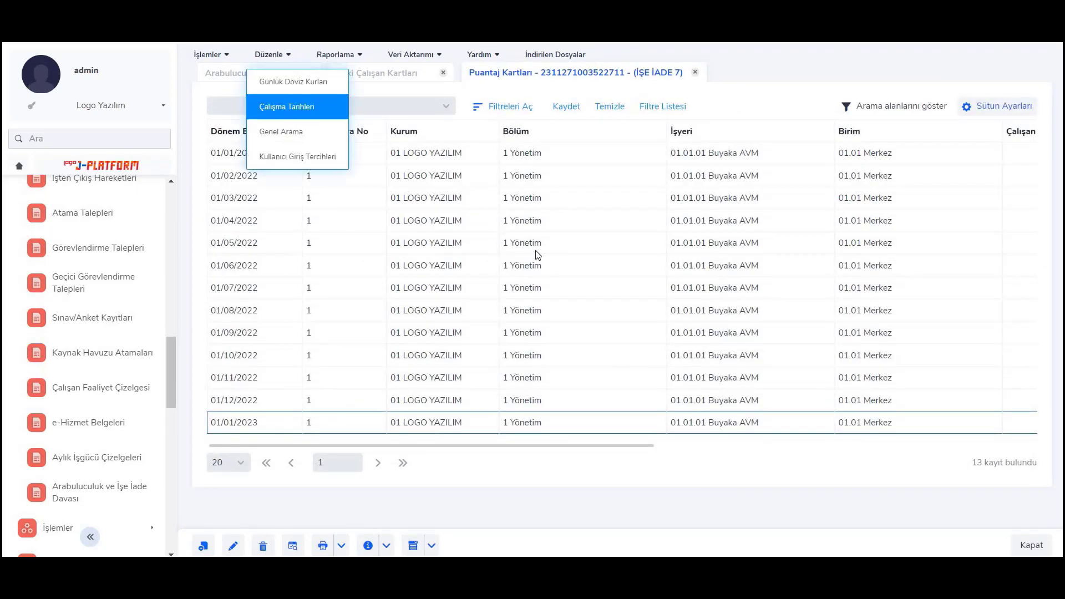
left_click(287, 111)
left_click(654, 265)
left_click(747, 296)
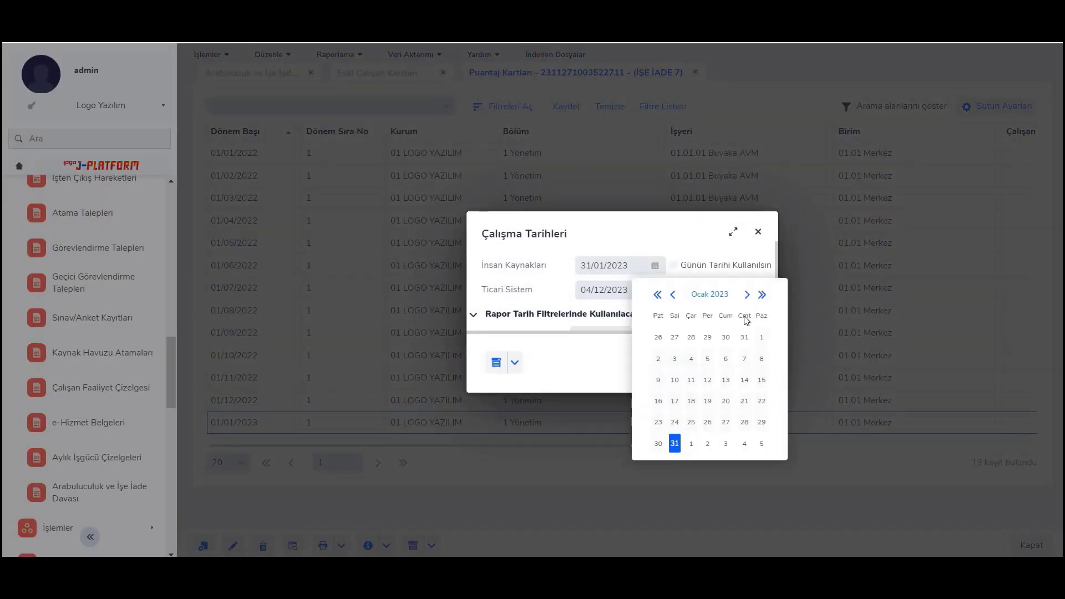
left_click(674, 422)
left_click(673, 366)
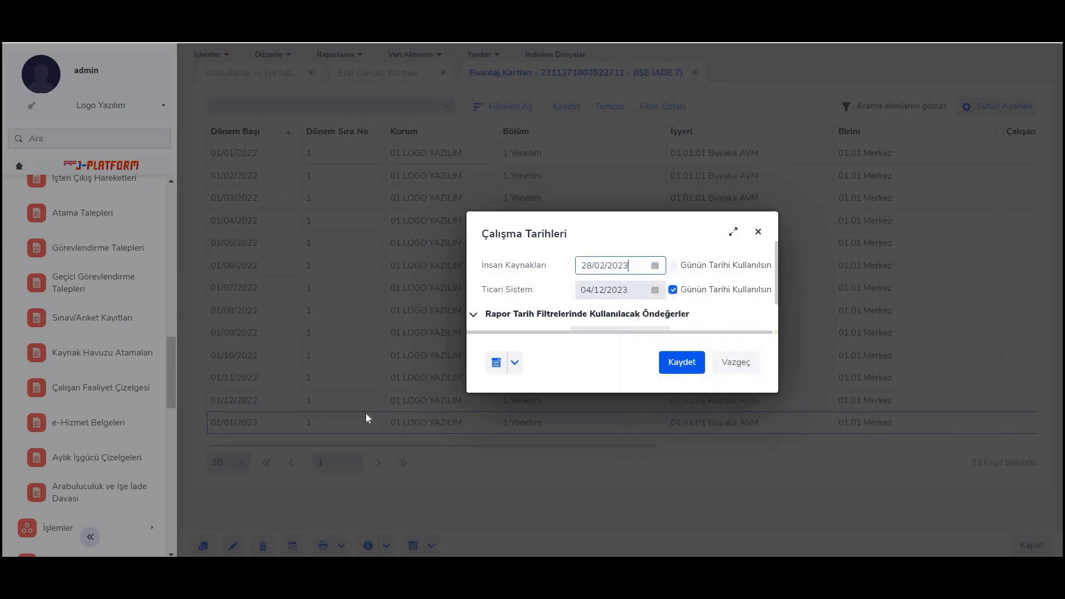
Add a puantaj card for the February 2023 period with 30 days of Normal work under Mesailer and save it
right_click(325, 426)
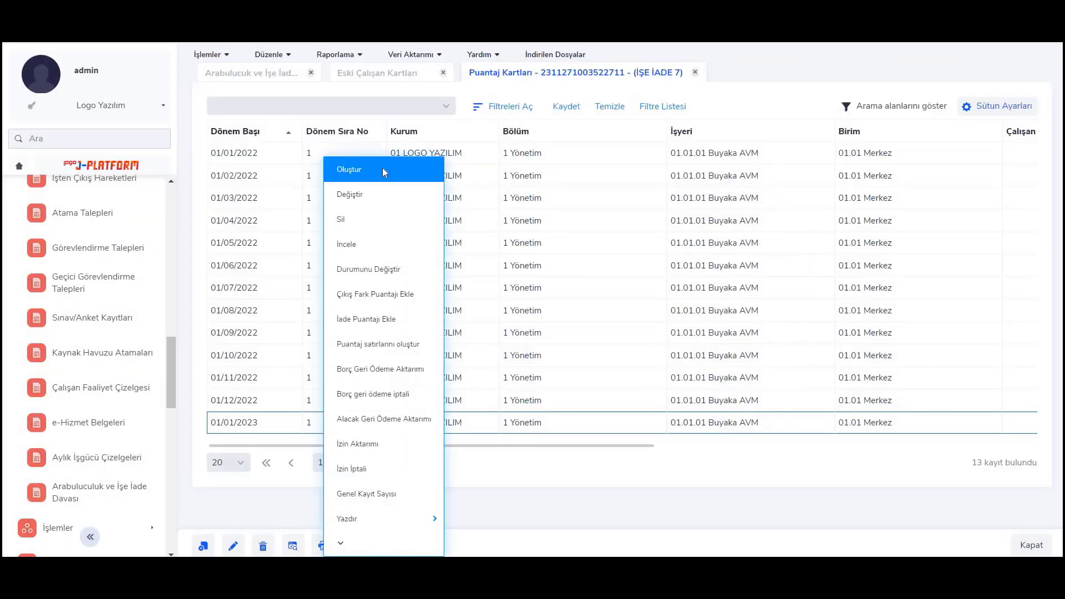
left_click(383, 172)
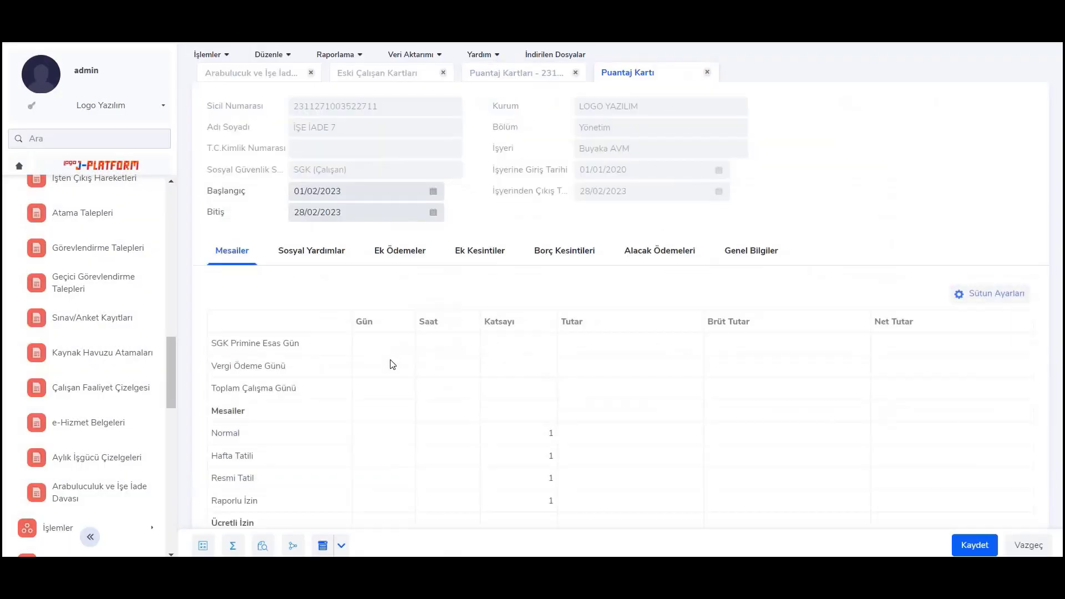
left_click(377, 435)
scroll(404, 430, "down", 4)
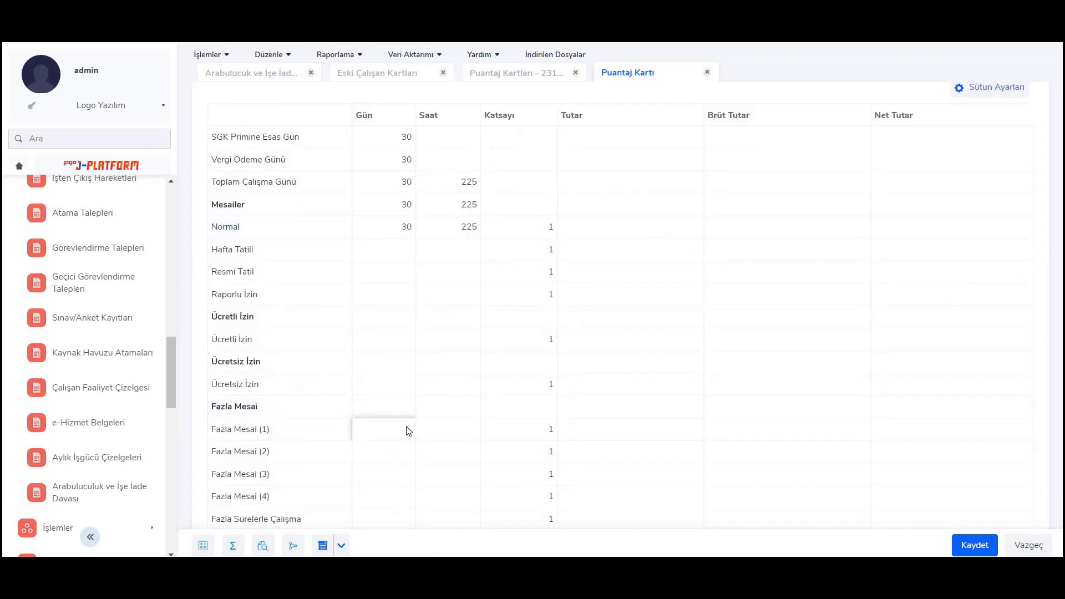
right_click(405, 432)
key("Return")
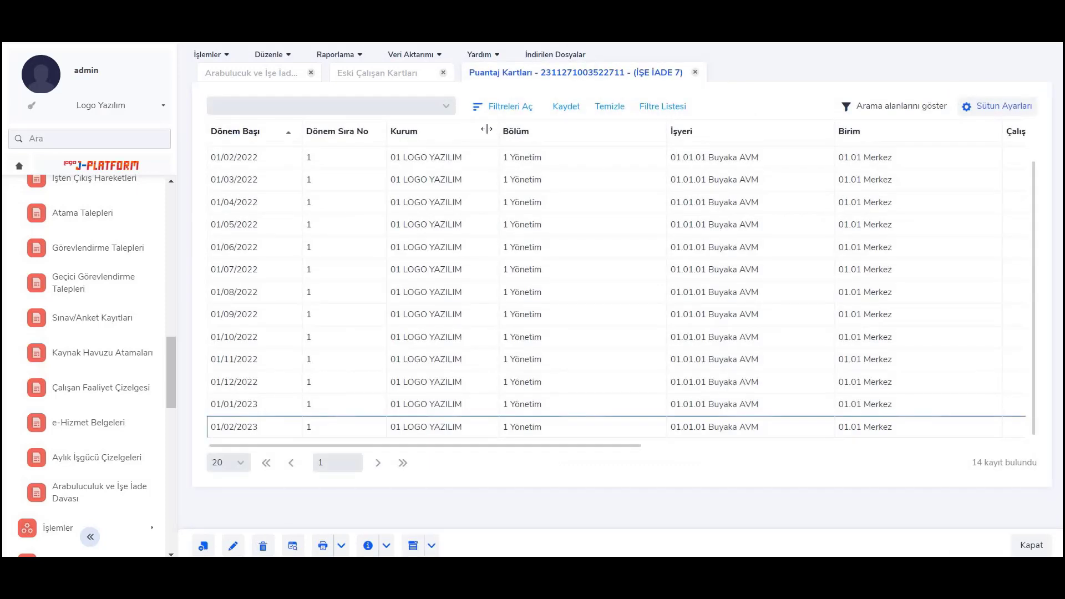
Create a new Arabuluculuk ve İşe İade Davası record and set the mediation's Sonucu to Olumlu - Tazminatla Ayrılma
left_click(253, 74)
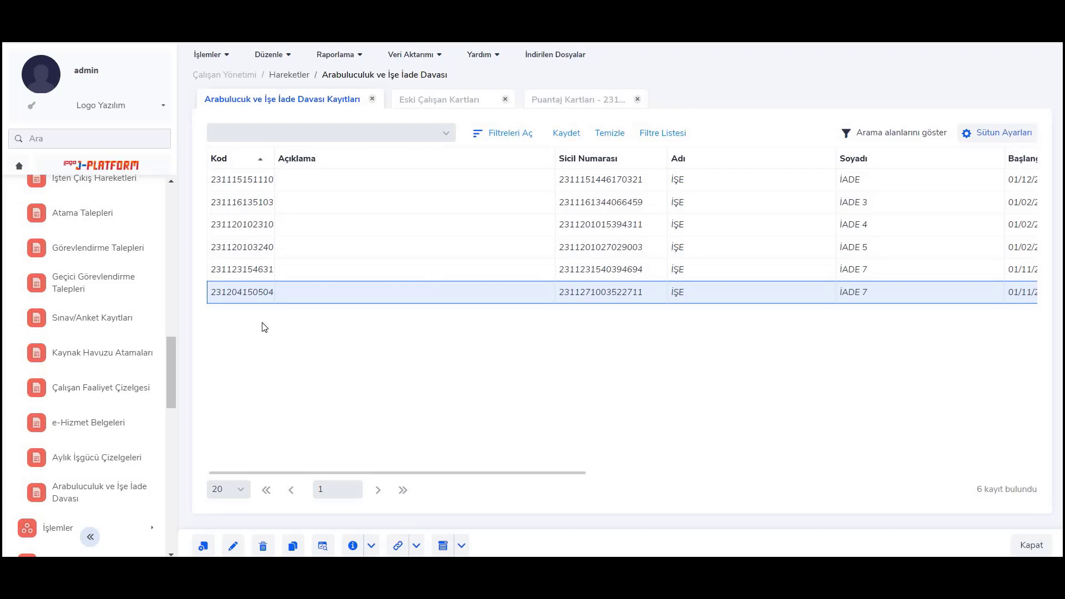
right_click(308, 330)
left_click(305, 337)
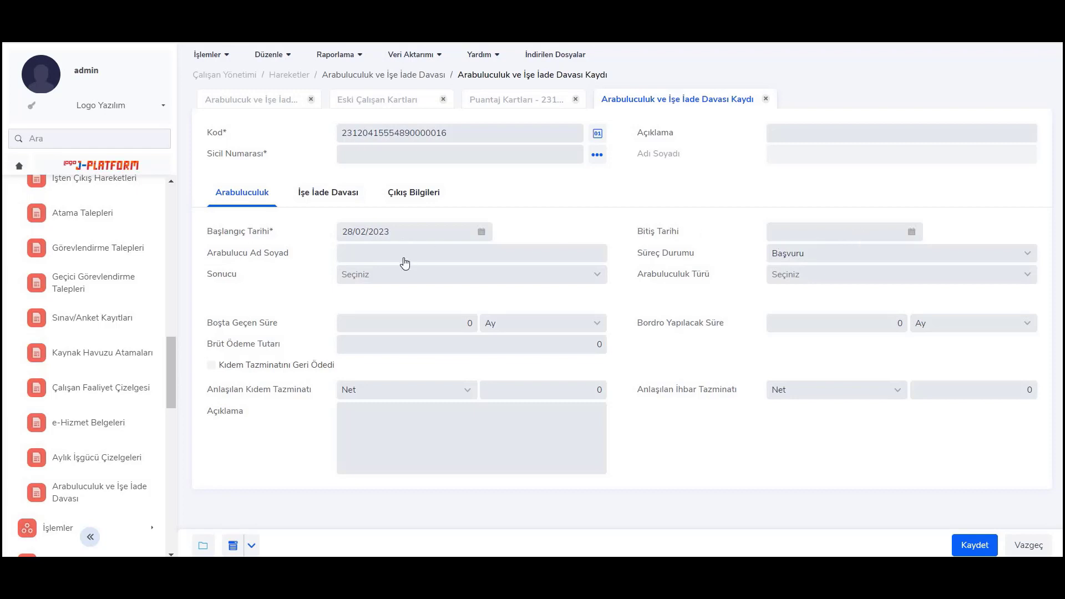
left_click(391, 284)
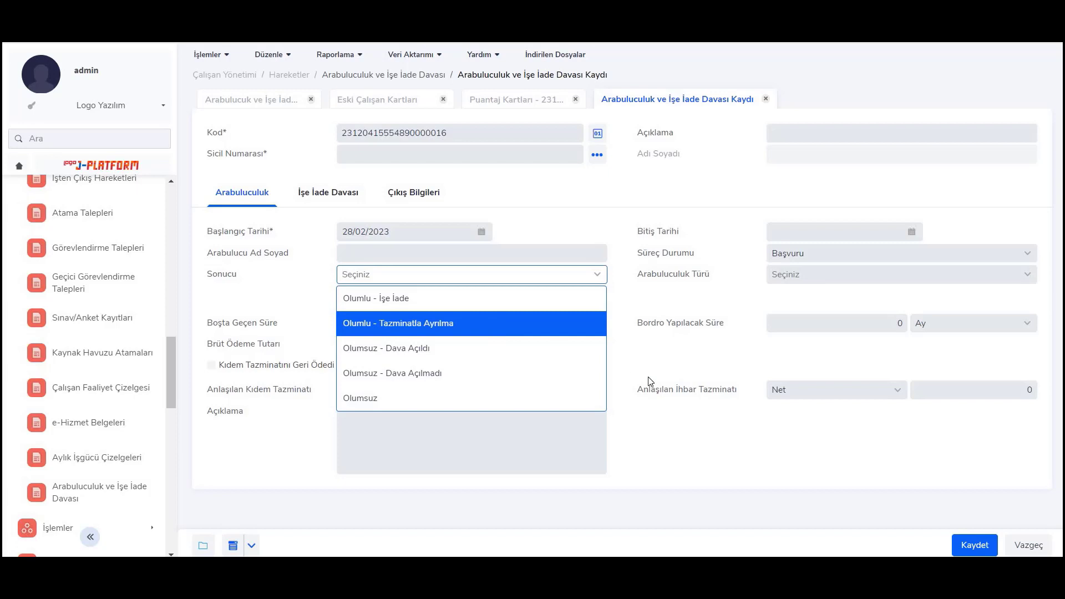
left_click(496, 328)
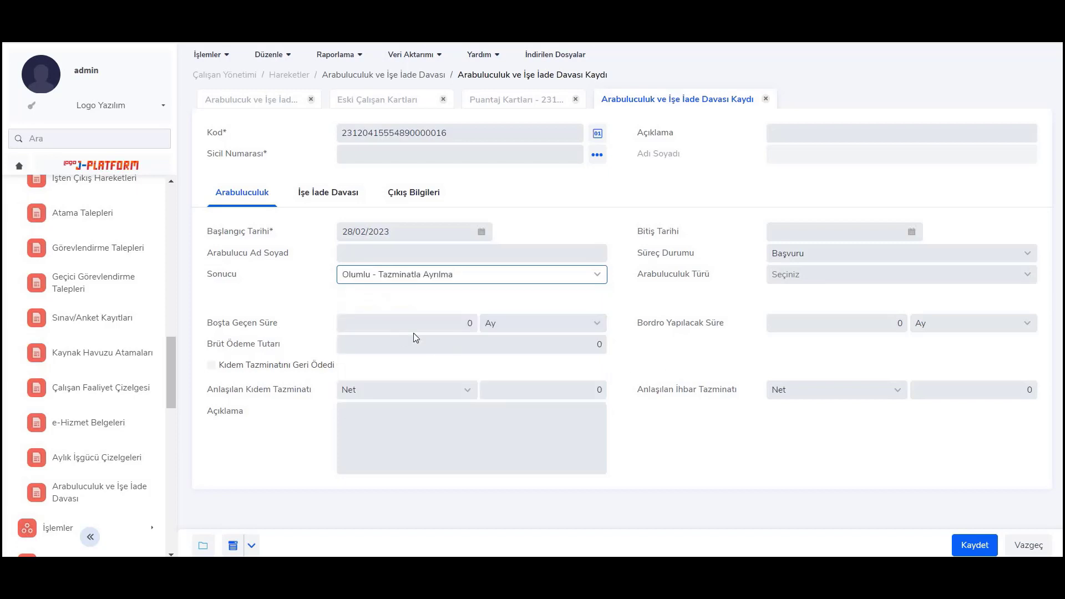